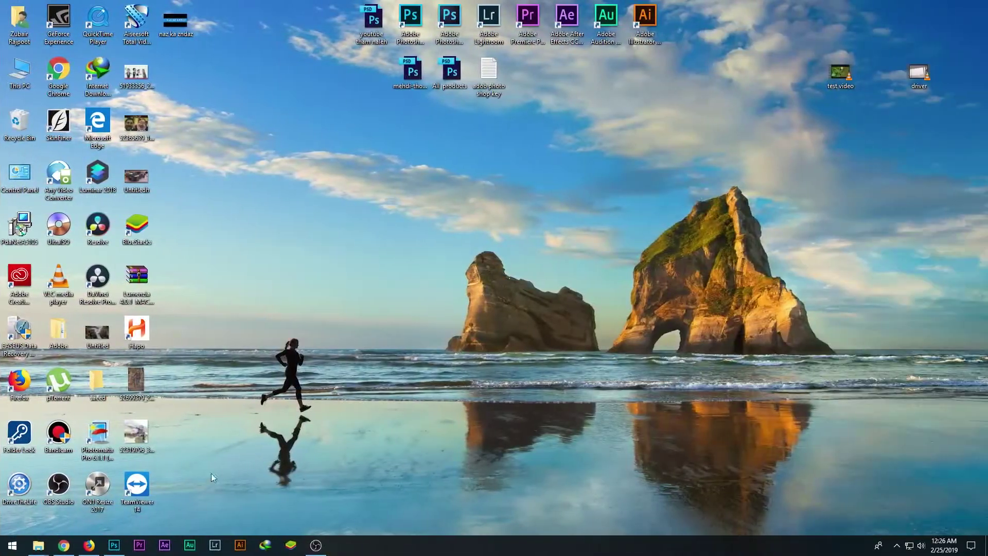
- Open the girl-in-grass photo from Downloads and duplicate its Background layer as Background copy
left_click(124, 544)
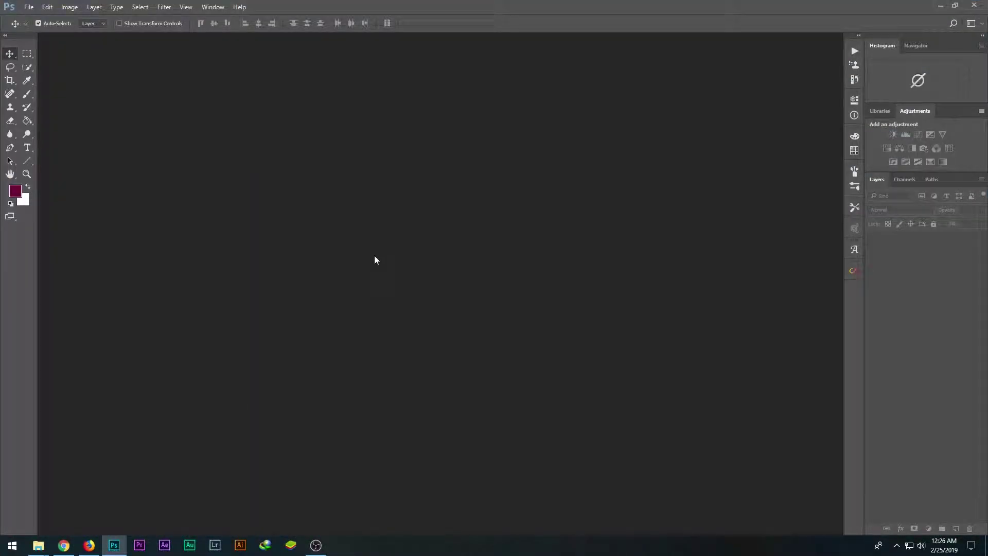
double_click(375, 256)
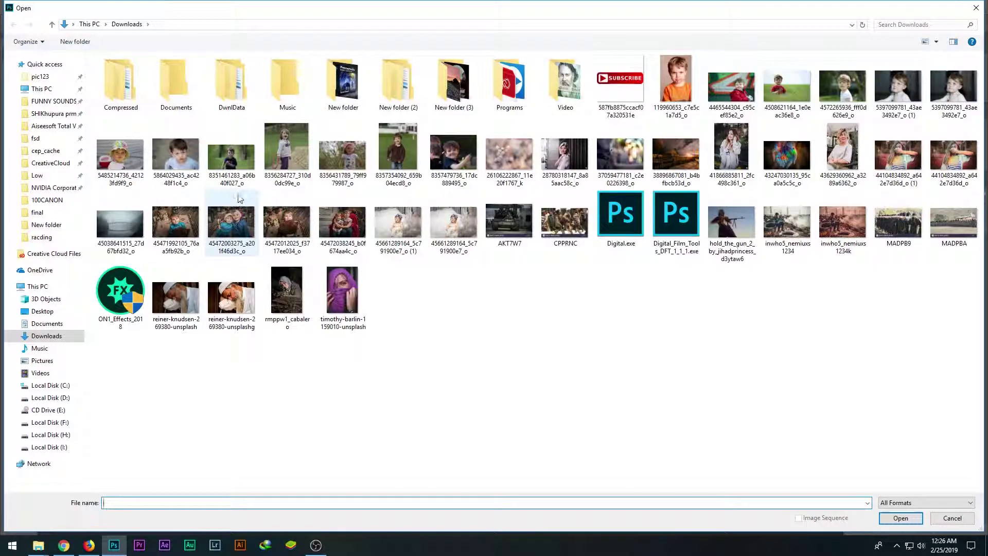
double_click(342, 154)
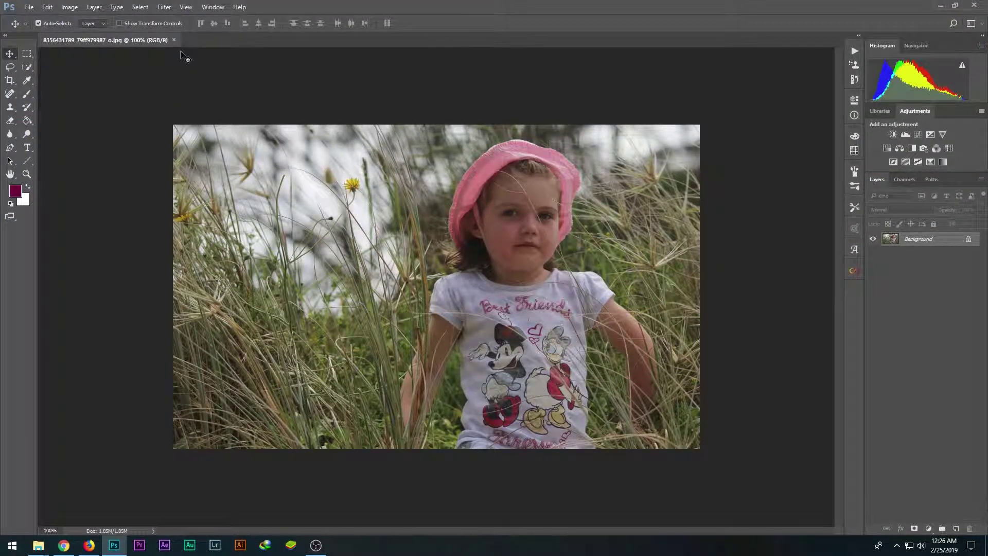
scroll(240, 124, "up", 1)
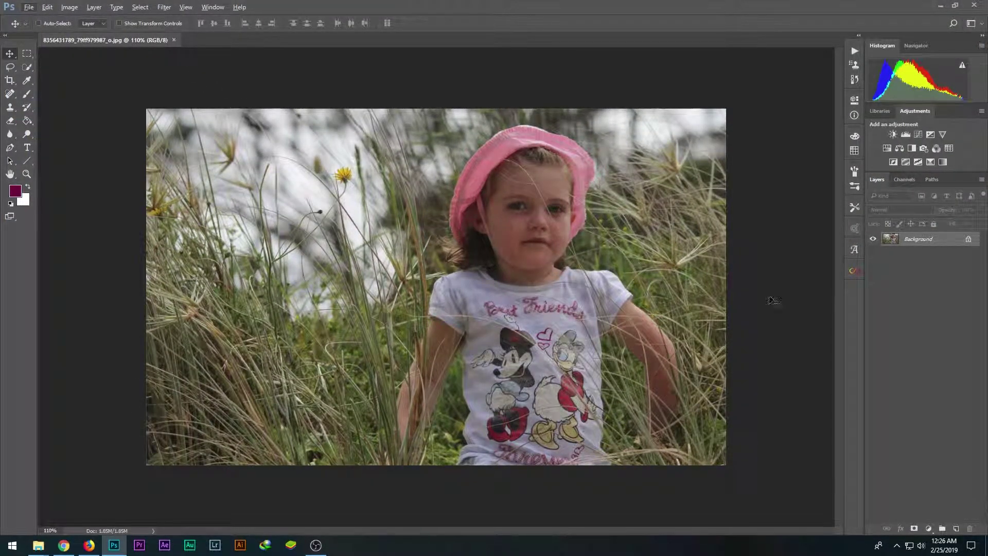
left_click_drag(921, 242, 956, 528)
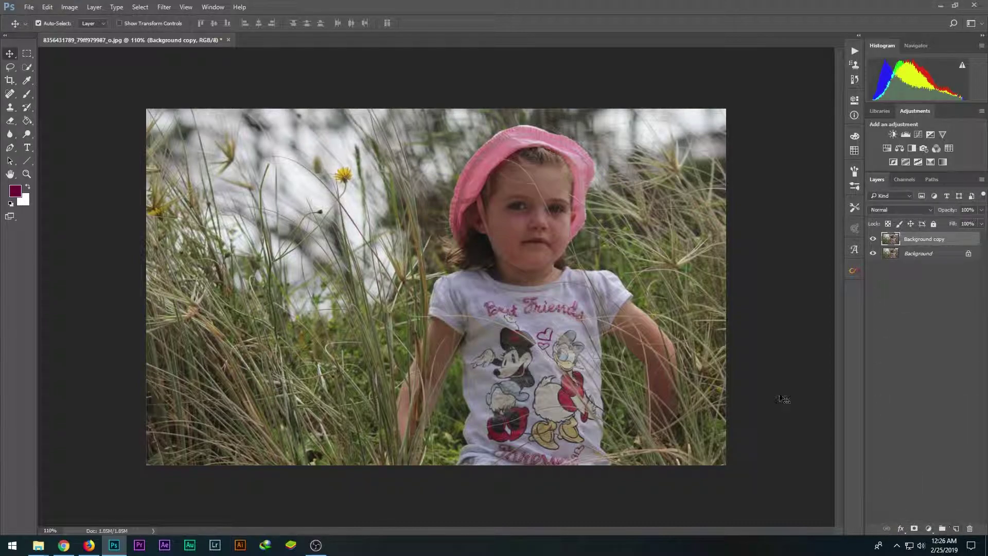
left_click(163, 7)
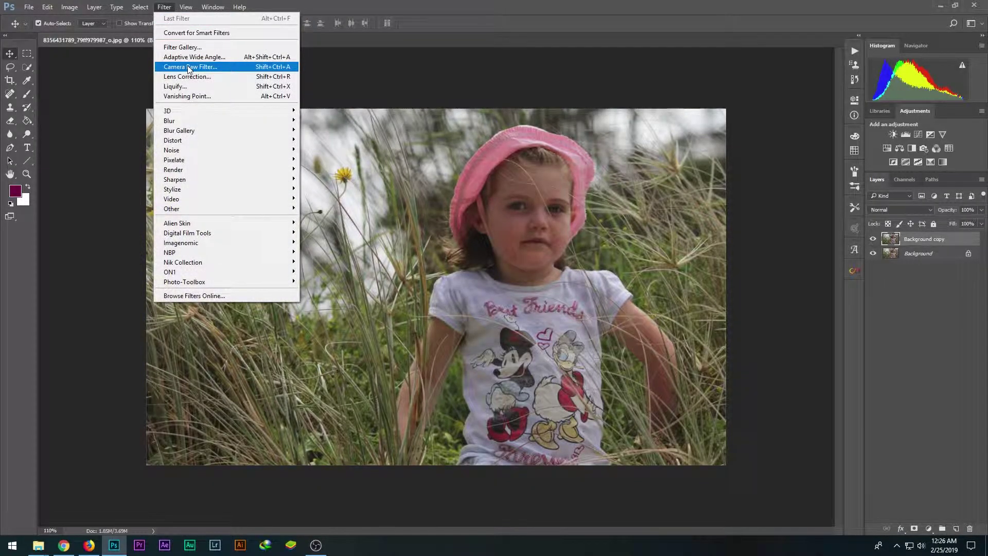
- In the Camera Raw Filter, warm Temperature to about +19, darken exposure and raise Clarity to +7
left_click(205, 69)
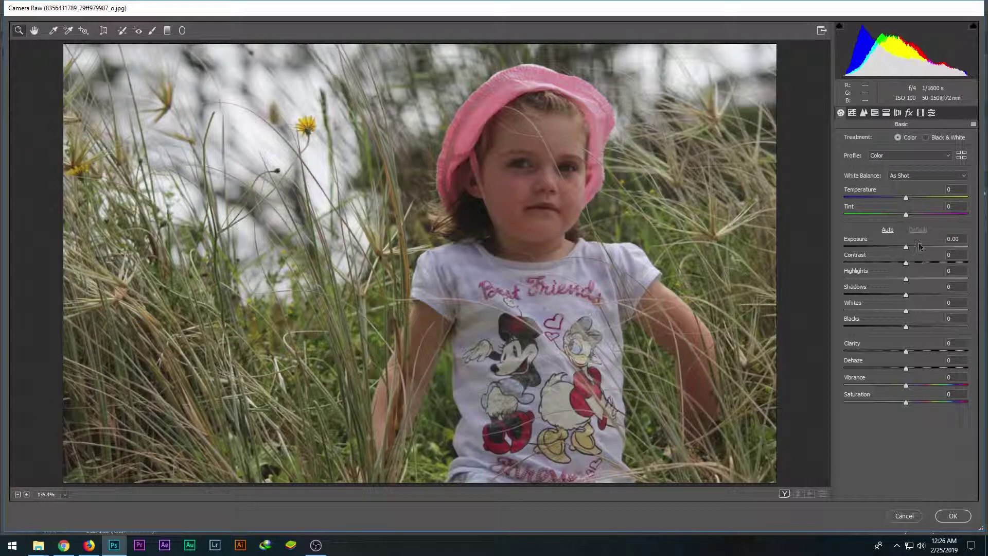
left_click_drag(906, 197, 913, 196)
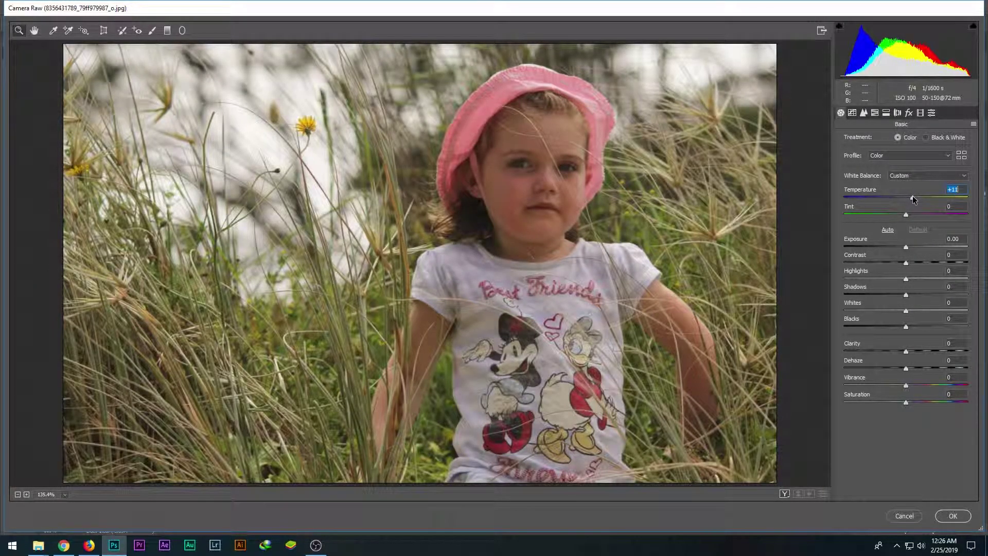
mouse_move(909, 246)
left_mouse_down()
mouse_move(889, 264)
mouse_move(925, 263)
mouse_move(876, 293)
mouse_move(909, 294)
mouse_move(895, 295)
mouse_move(882, 325)
mouse_move(900, 328)
left_mouse_up()
left_click_drag(911, 199, 916, 199)
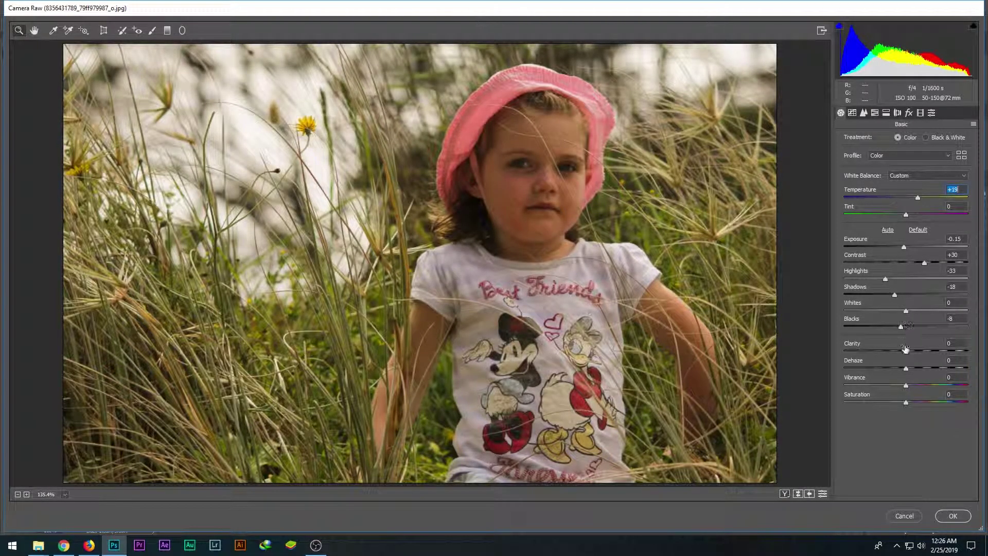
left_click_drag(906, 352, 909, 368)
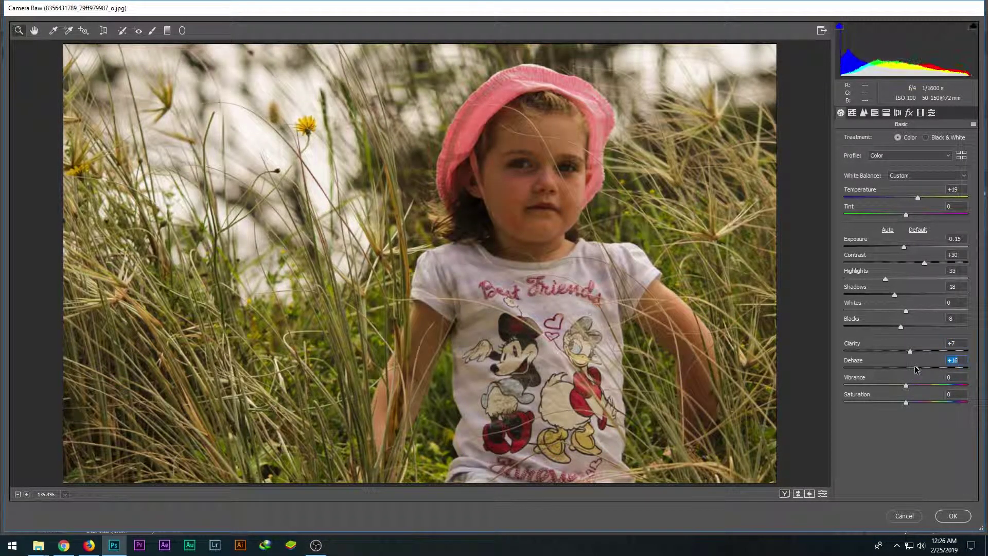
- Lower the Camera Raw tone curve Highlights to -23 and Lights to -24
left_click(853, 113)
left_click_drag(906, 306, 892, 307)
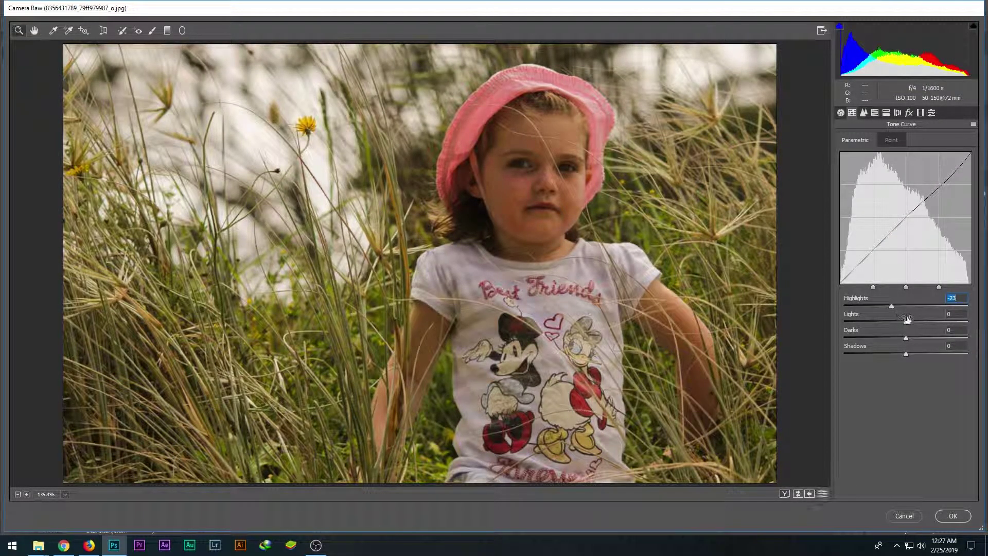
mouse_move(907, 320)
left_mouse_down()
mouse_move(886, 337)
mouse_move(913, 355)
left_mouse_up()
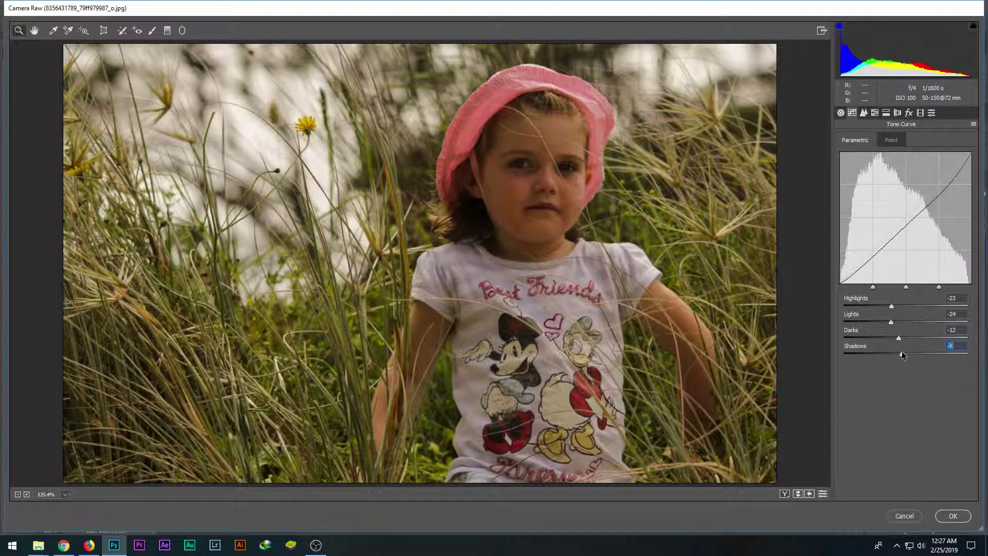
- Apply Luminance noise reduction of 9 with Luminance Detail 20
left_click(863, 113)
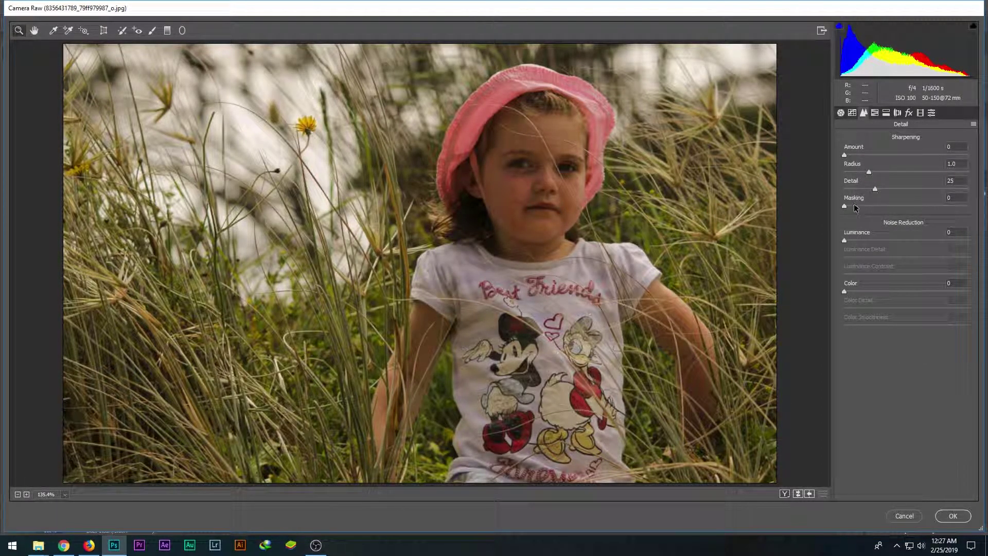
left_click_drag(853, 240, 855, 241)
left_click(868, 257)
left_click(847, 240)
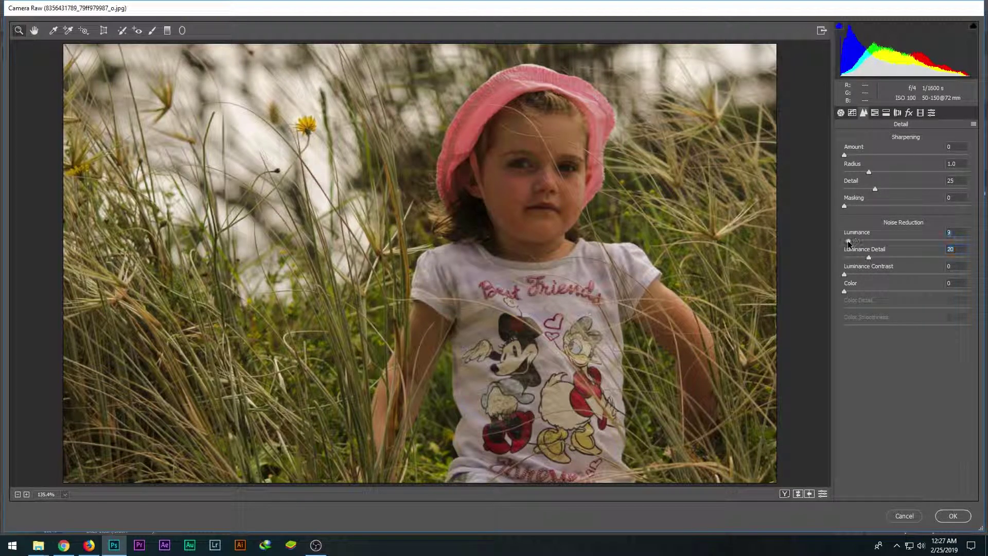
left_click(857, 258)
- Shift the Yellows hue to -10 and darken Yellows luminance to -13 in HSL
left_click(875, 113)
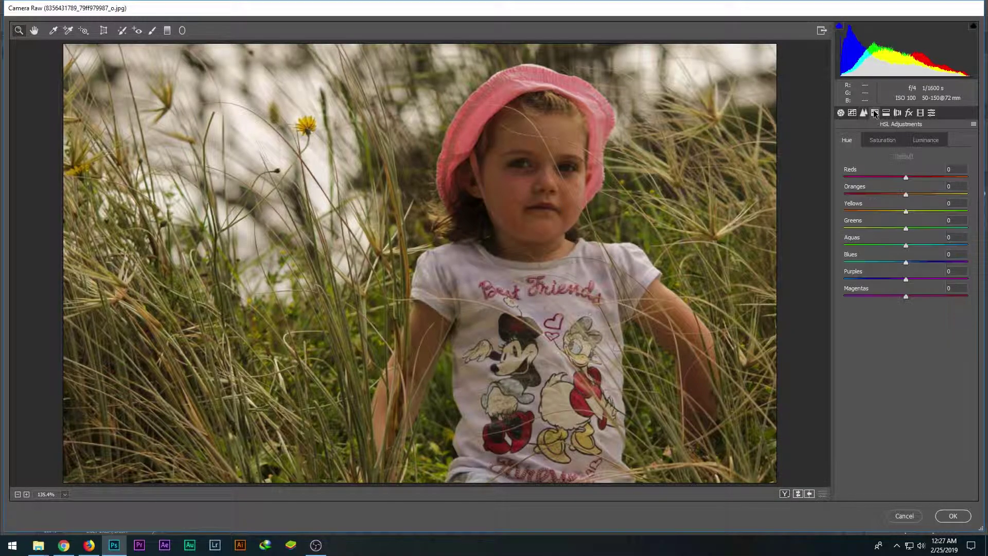
left_click_drag(906, 212, 900, 212)
left_click(883, 140)
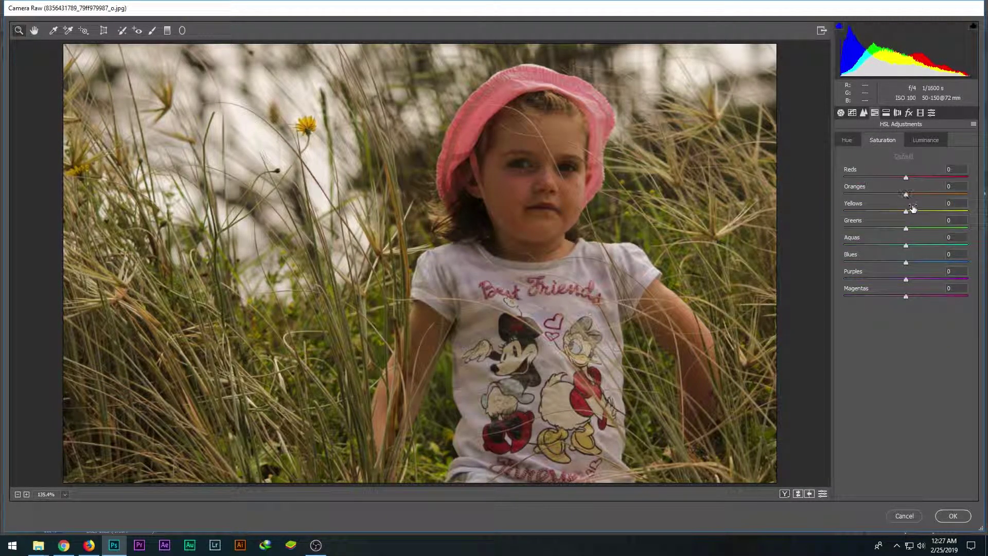
left_click(926, 140)
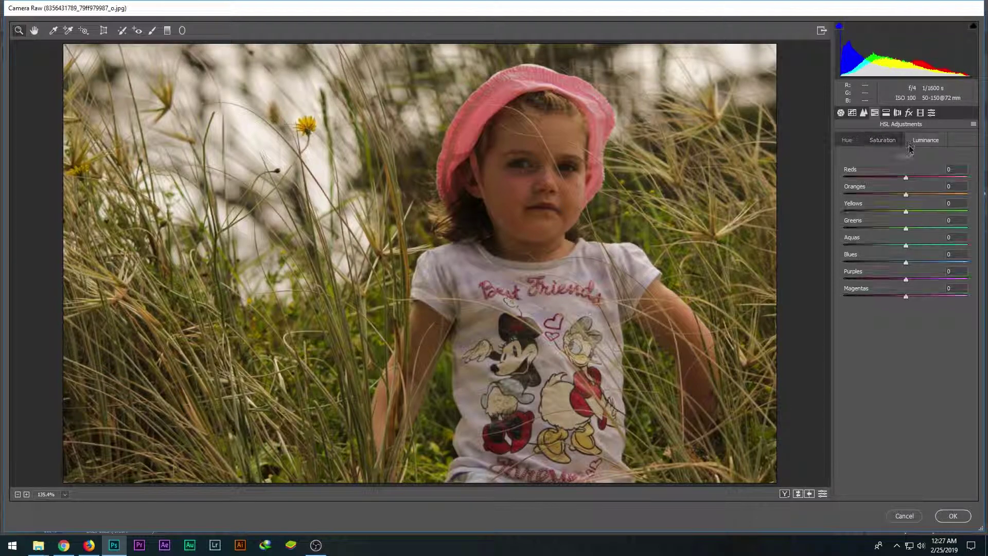
left_click_drag(907, 212, 900, 212)
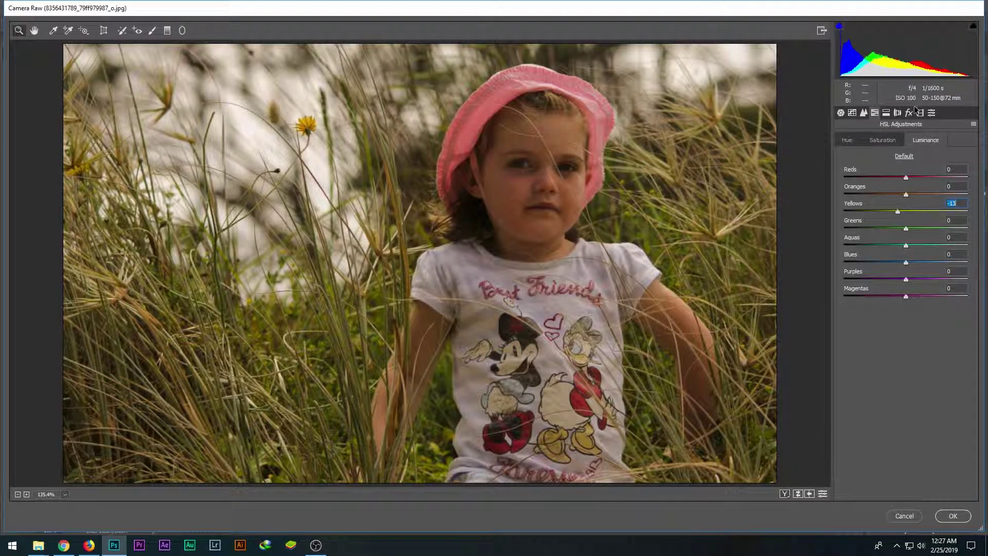
- Adjust the Calibration Green Primary hue, then lower Greens and Magentas luminance
left_click(887, 112)
left_click(909, 112)
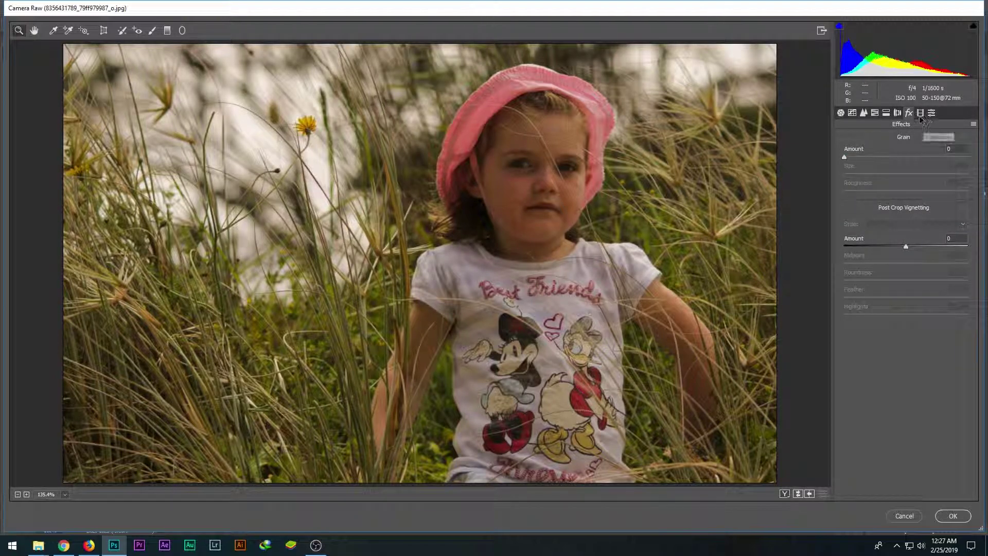
left_click(920, 112)
mouse_move(906, 258)
left_mouse_down()
mouse_move(926, 258)
mouse_move(895, 259)
mouse_move(918, 274)
left_mouse_up()
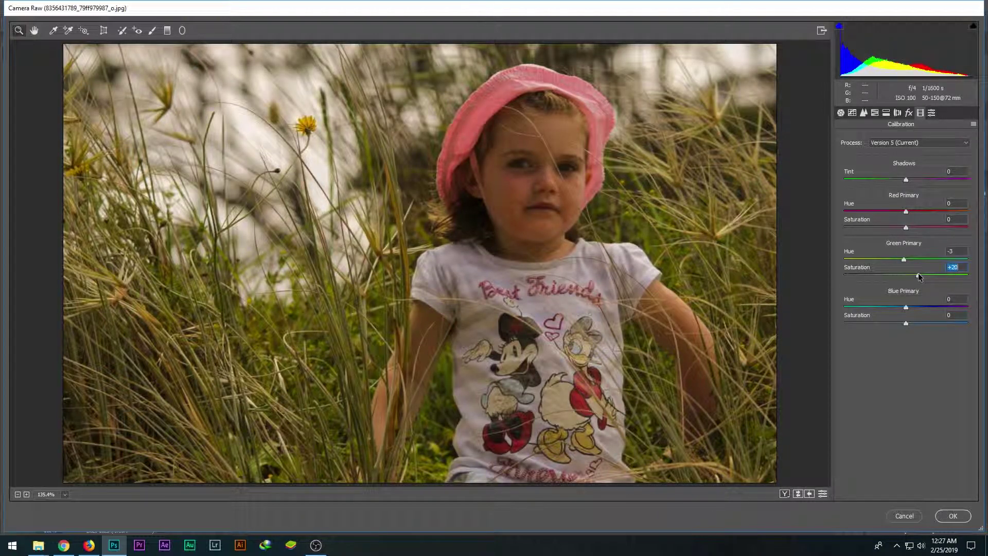
left_click(875, 112)
left_click_drag(906, 211, 900, 229)
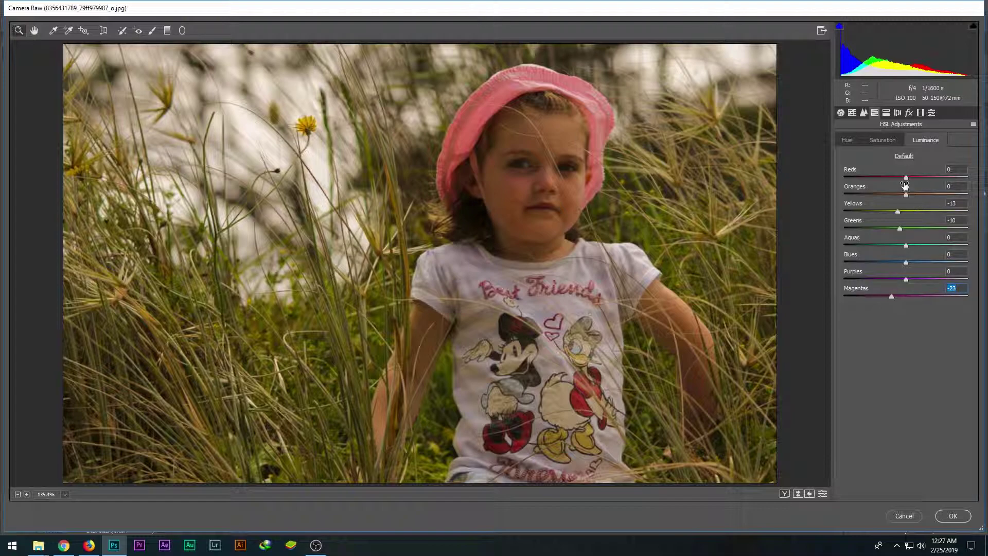
- Darken Reds luminance to -16 and Blues to -8, and boost Reds saturation +46, Magentas +18
left_click_drag(900, 178, 896, 178)
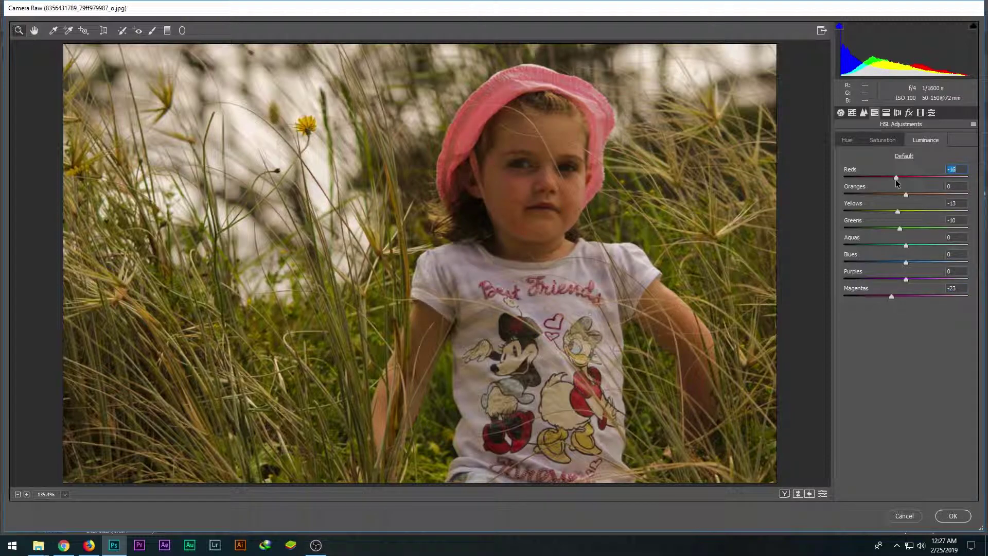
left_click_drag(906, 261, 901, 263)
left_click(883, 140)
left_click_drag(934, 174, 935, 175)
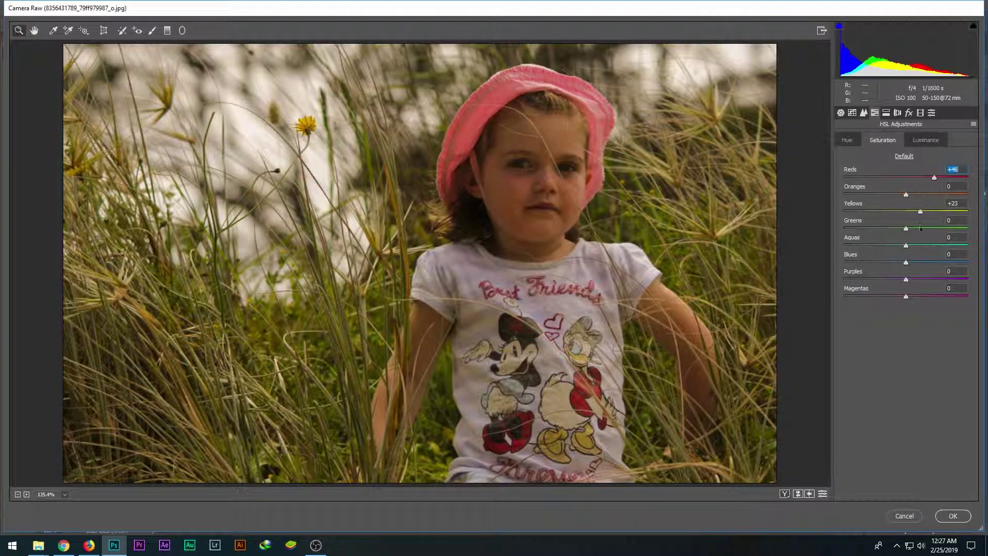
left_click_drag(915, 295, 916, 295)
- Compare the before and after views, then apply the Camera Raw edits to the layer
left_click(932, 112)
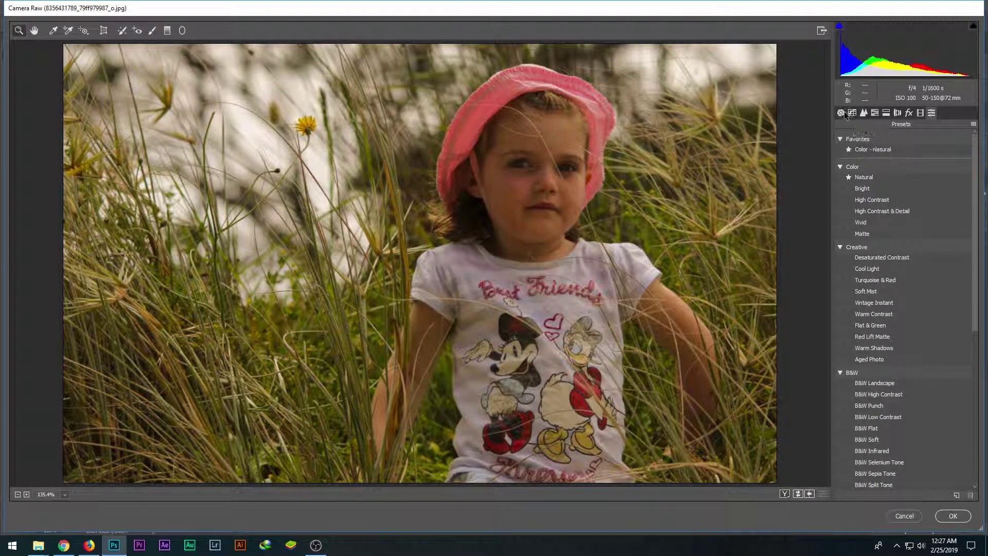
left_click(842, 112)
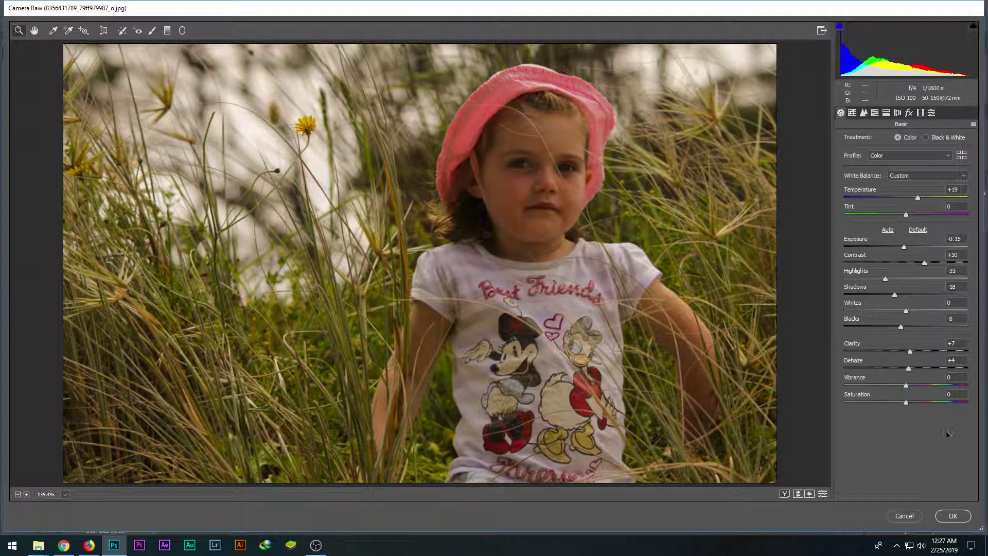
left_click(785, 493)
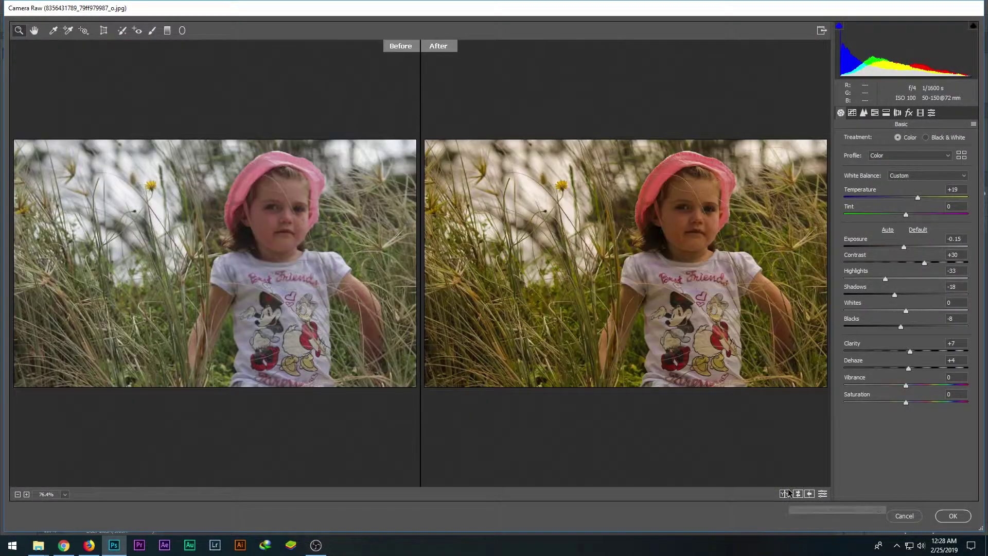
left_click(955, 515)
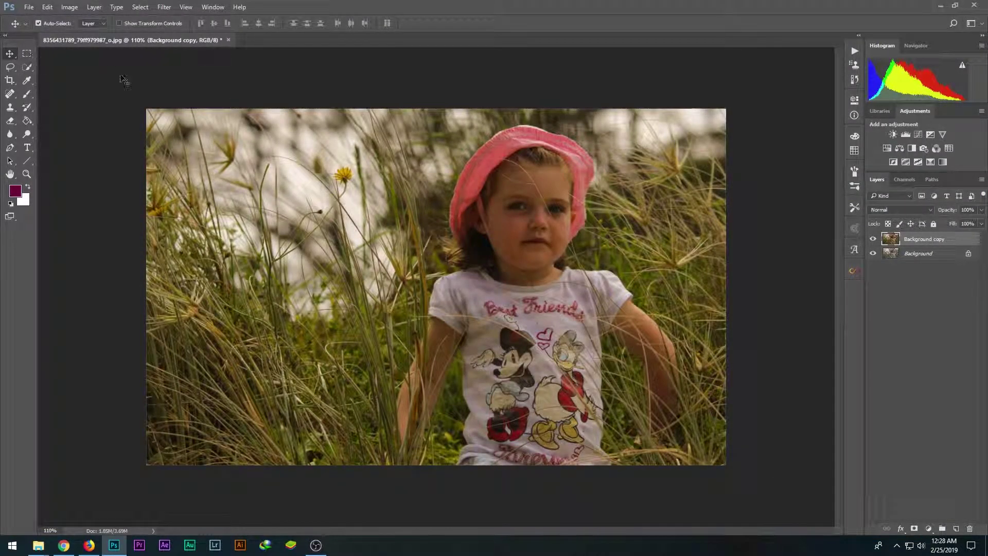
- Duplicate the edited layer as Background copy 2 and launch Photo-Toolbox SkinFiner on it
key("ctrl+j")
left_click(161, 8)
mouse_move(181, 242)
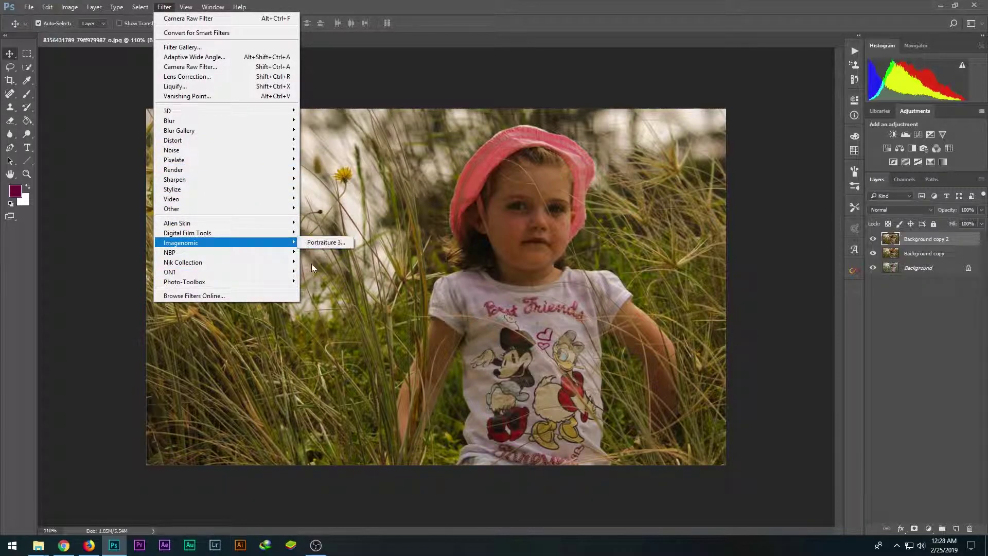
mouse_move(185, 282)
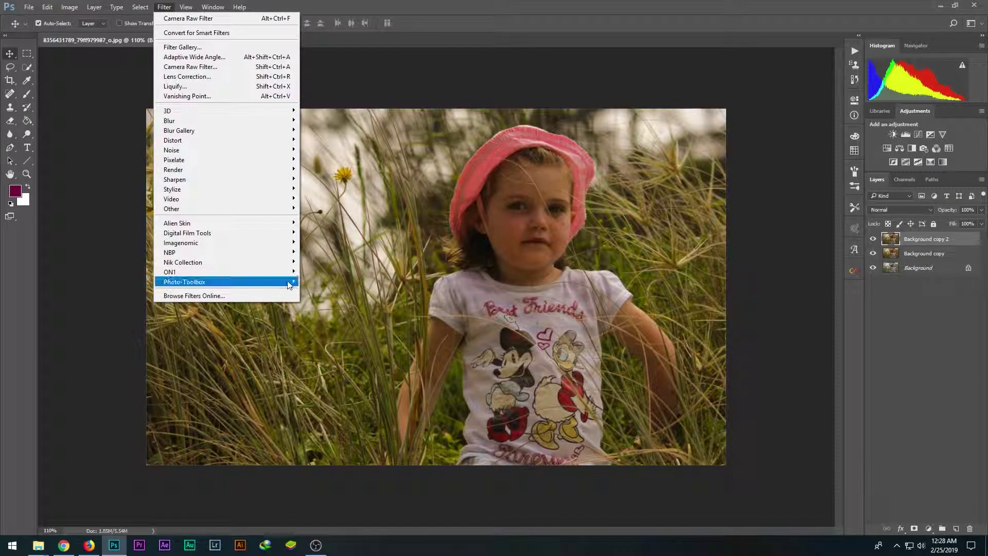
left_click(322, 281)
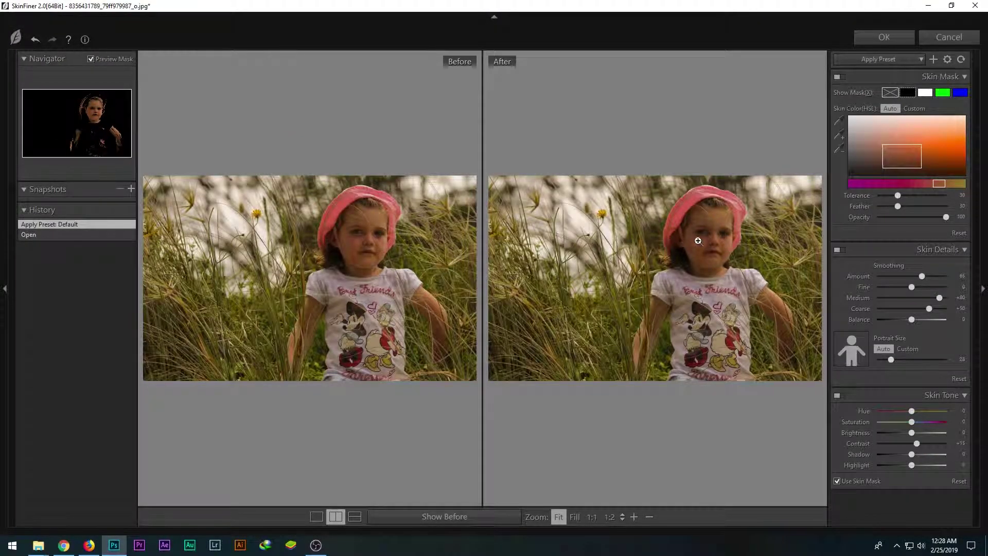
- In SkinFiner at 1:1, tweak Medium smoothing, raise Skin Tone Brightness to +58, and apply the retouch
left_click(705, 241)
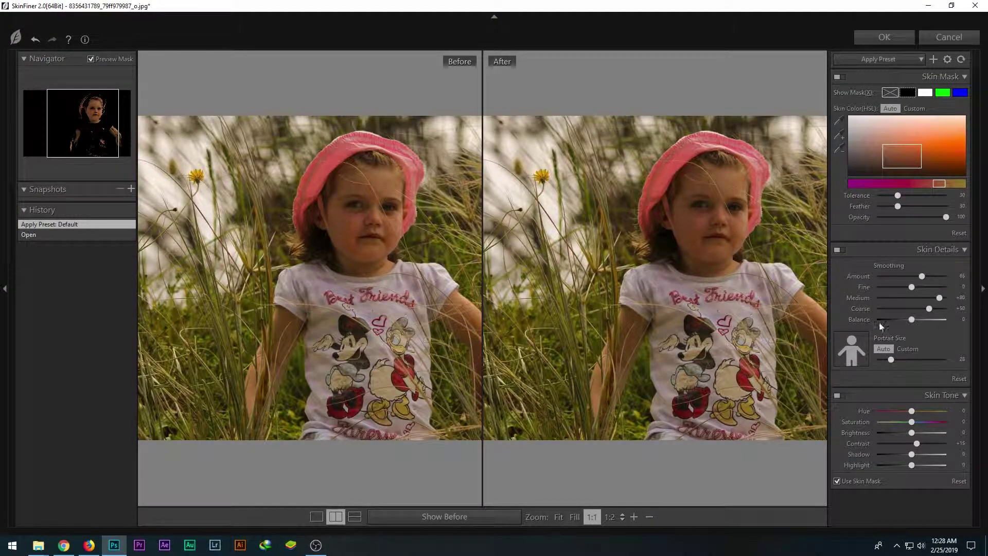
left_click_drag(915, 432, 929, 431)
mouse_move(939, 297)
left_mouse_down()
mouse_move(892, 287)
mouse_move(931, 297)
left_mouse_up()
left_click_drag(925, 433, 936, 432)
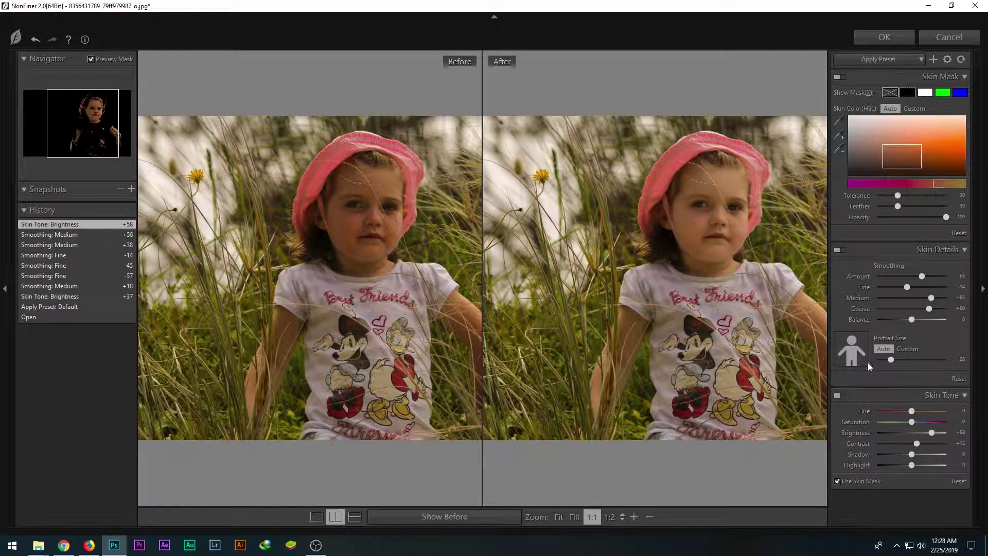
left_click(881, 37)
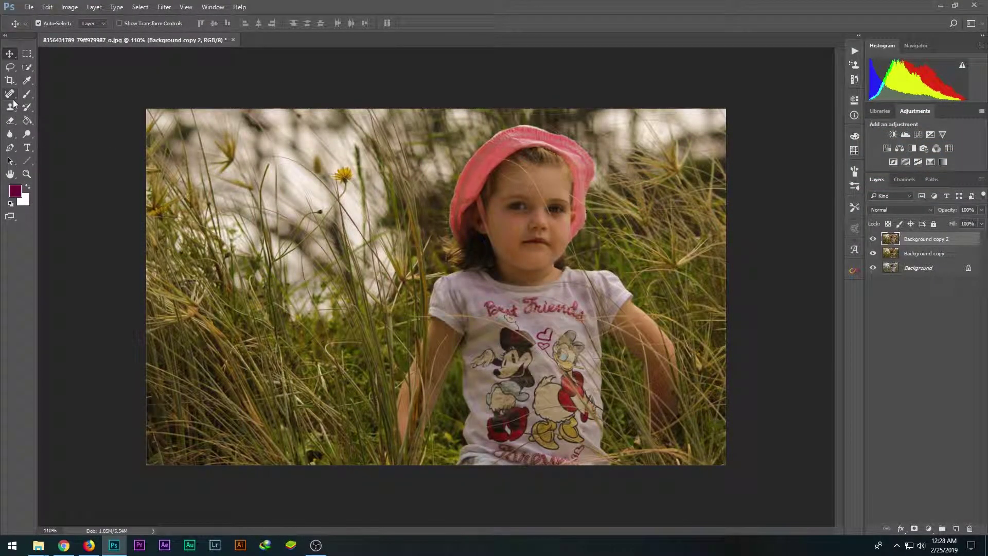
left_click(16, 95)
left_click(64, 94)
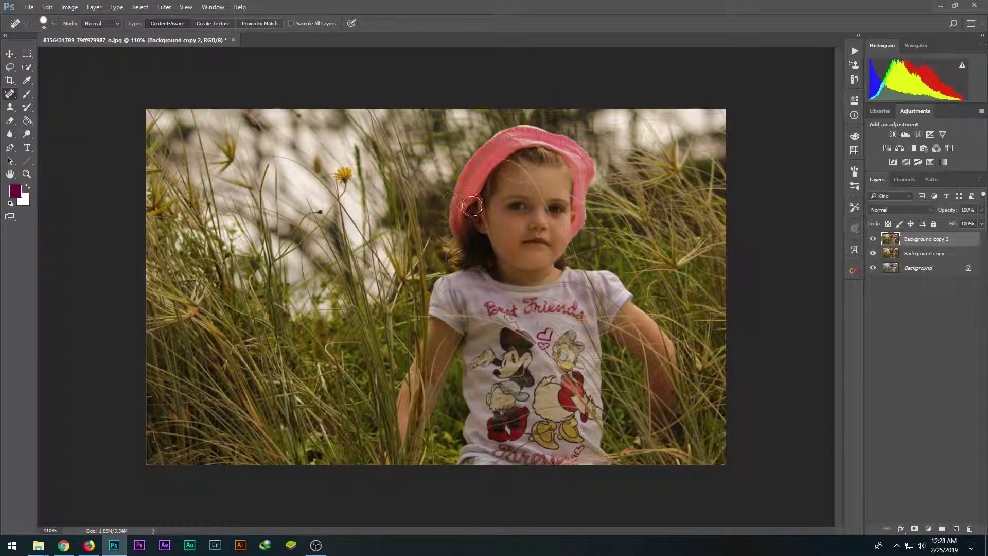
scroll(512, 225, "up", 3)
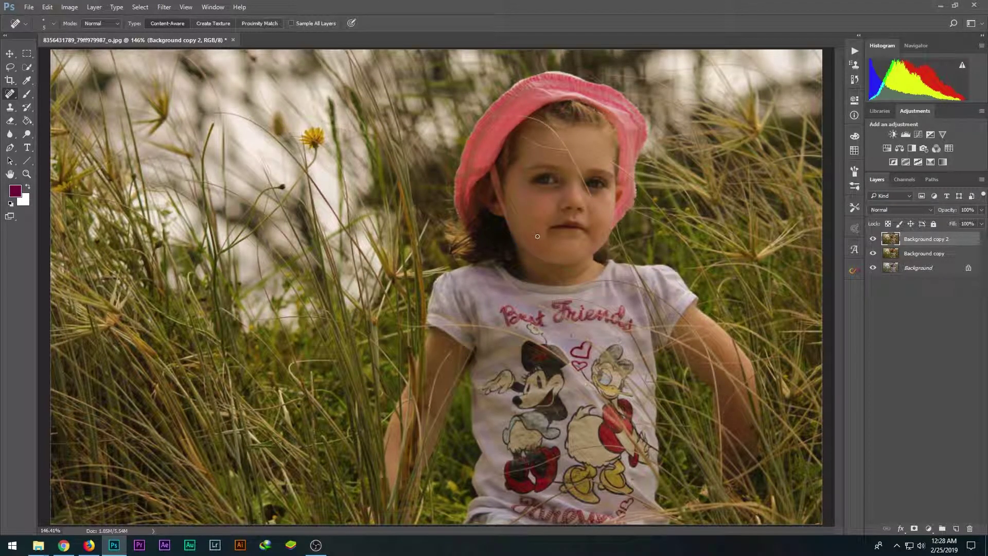
scroll(529, 238, "down", 5)
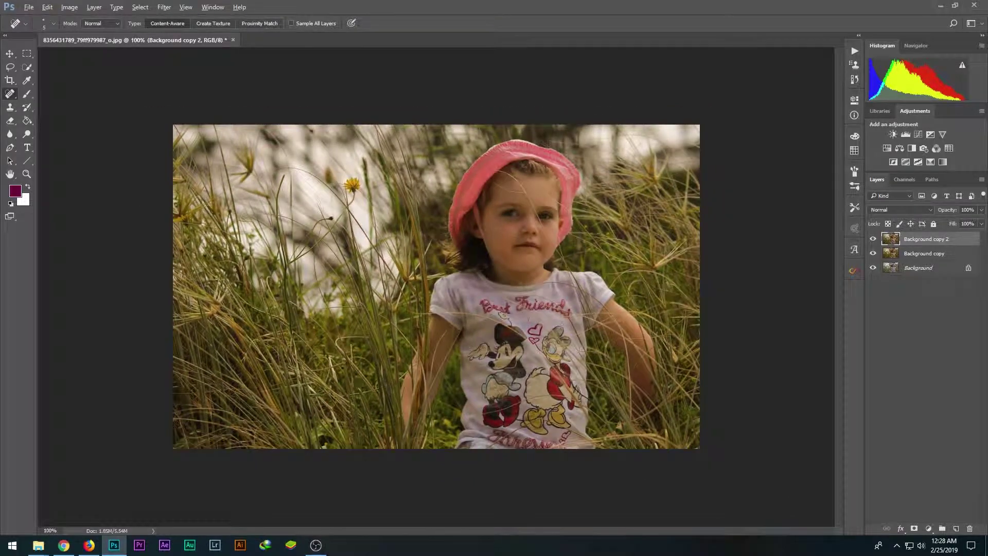
scroll(362, 245, "up", 2)
- Crop a strip of grass off the photo's left edge
left_click(9, 80)
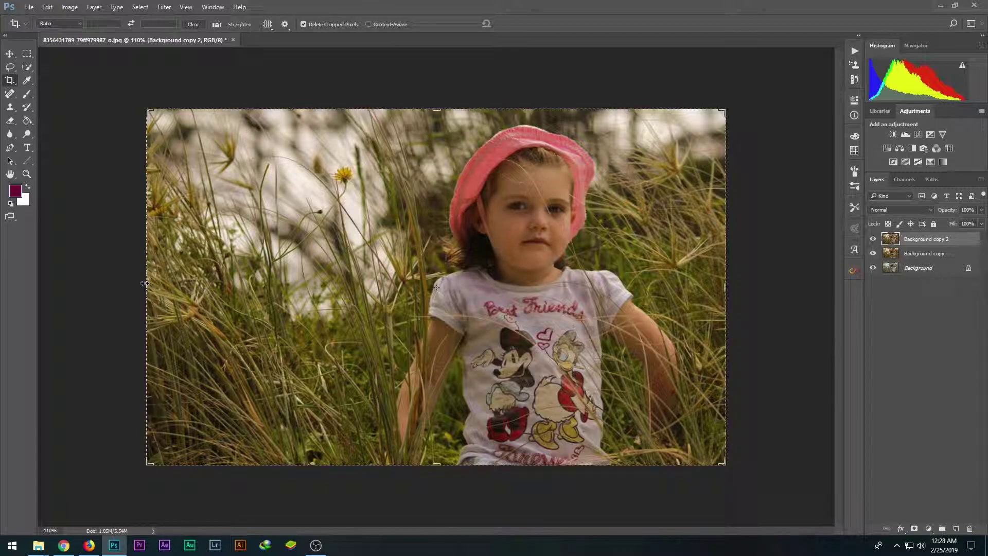
left_click_drag(144, 284, 175, 287)
key("Return")
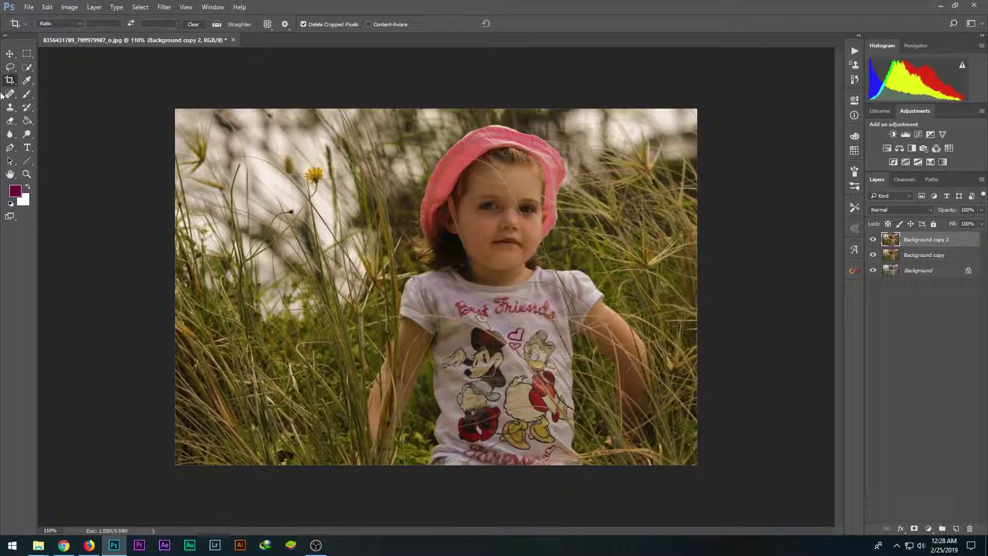
left_click(11, 52)
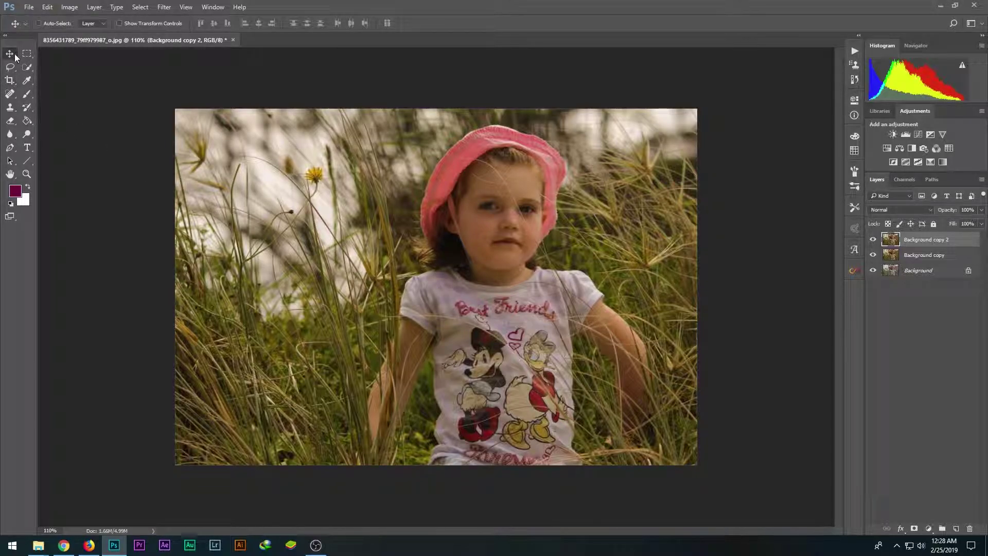
- Add a Levels adjustment layer with the white input point lowered to 219
left_click(930, 529)
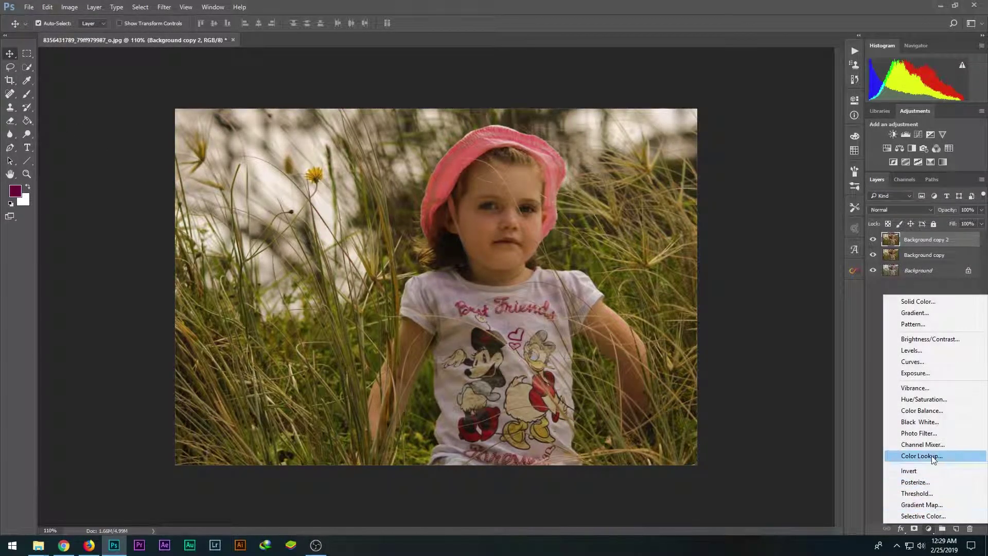
left_click(909, 165)
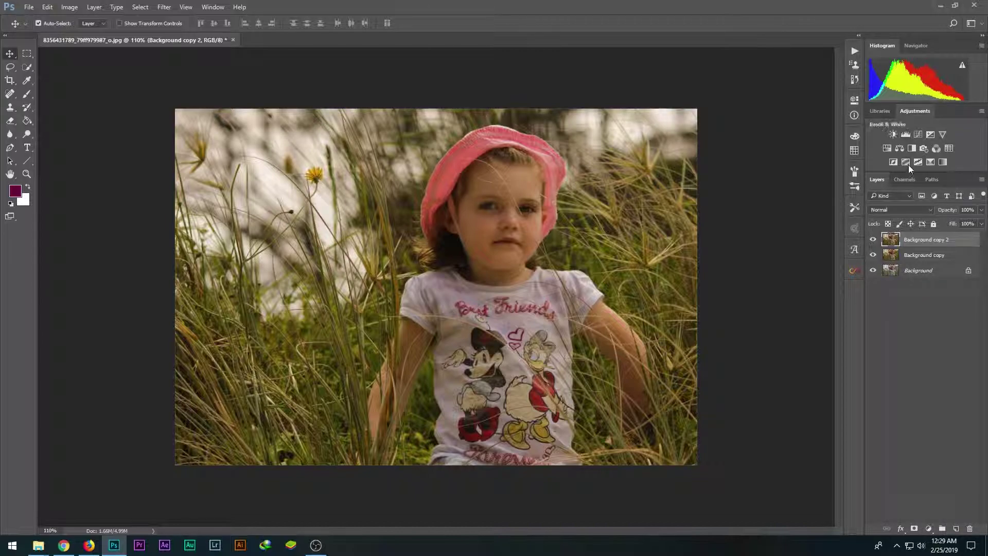
left_click(905, 134)
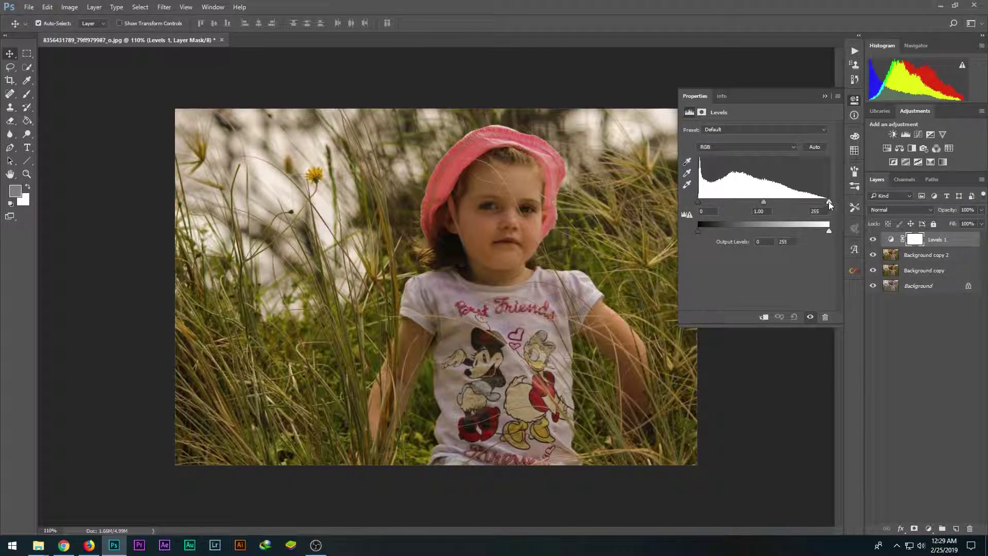
mouse_move(829, 201)
left_mouse_down()
mouse_move(804, 201)
mouse_move(813, 203)
left_mouse_up()
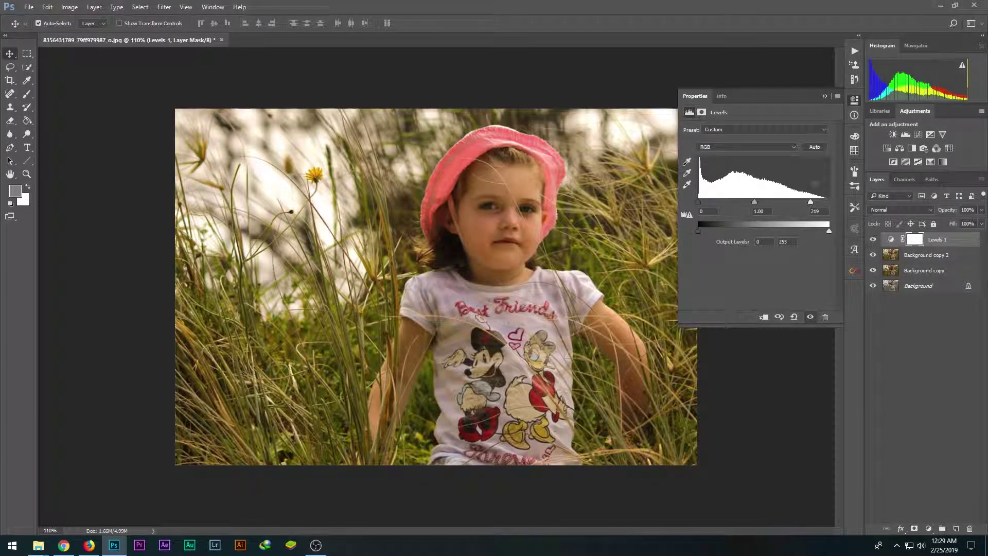
left_click(825, 96)
- Add a Curves layer, pull in the RGB white point, add a midtone point, and reshape the red curve
left_click(916, 135)
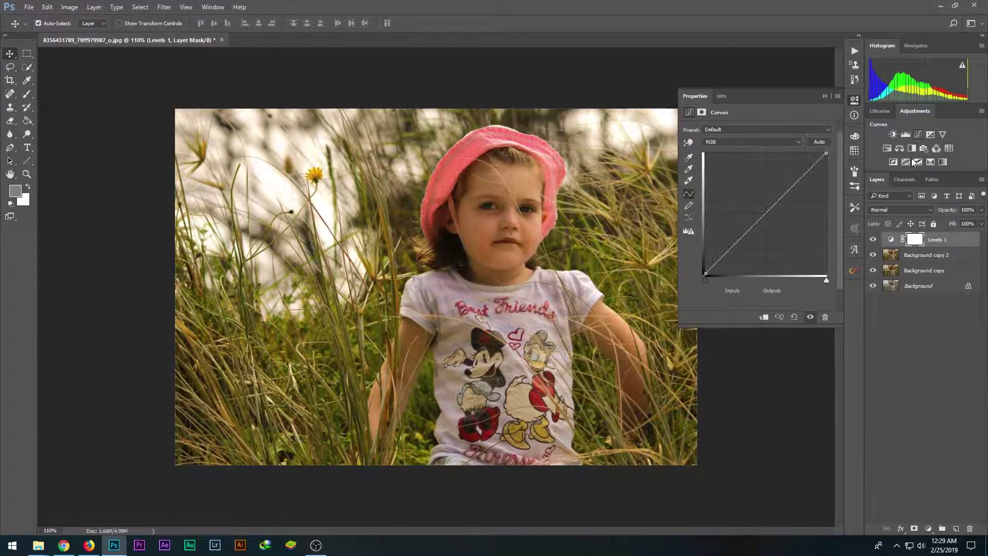
mouse_move(826, 153)
left_mouse_down()
mouse_move(809, 143)
mouse_move(827, 155)
mouse_move(808, 173)
left_mouse_up()
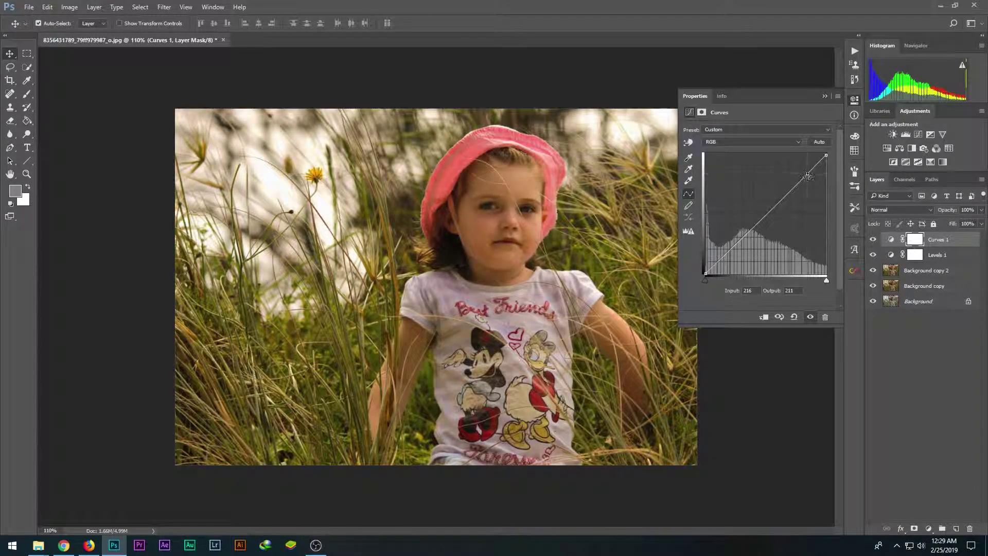
left_click_drag(775, 206, 782, 200)
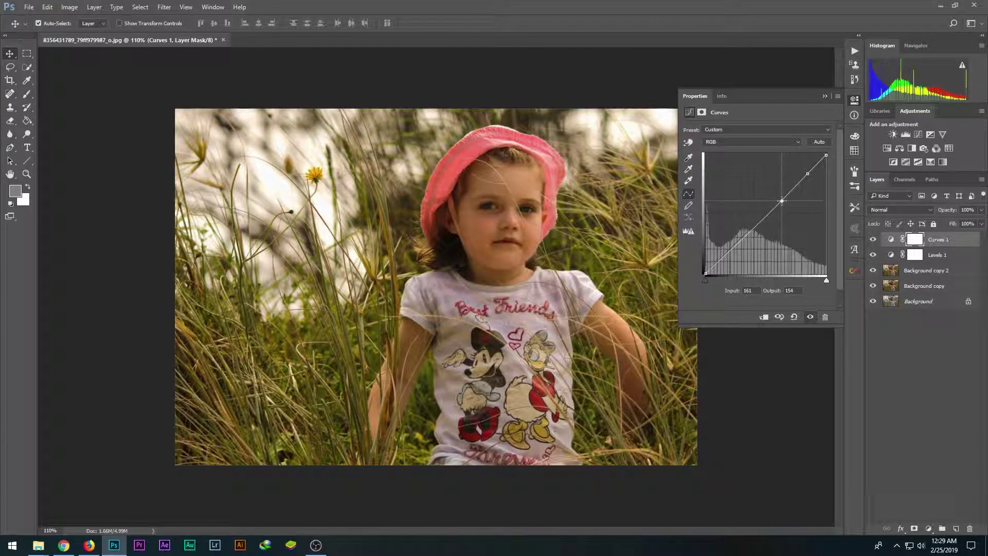
left_click(757, 142)
left_click(757, 152)
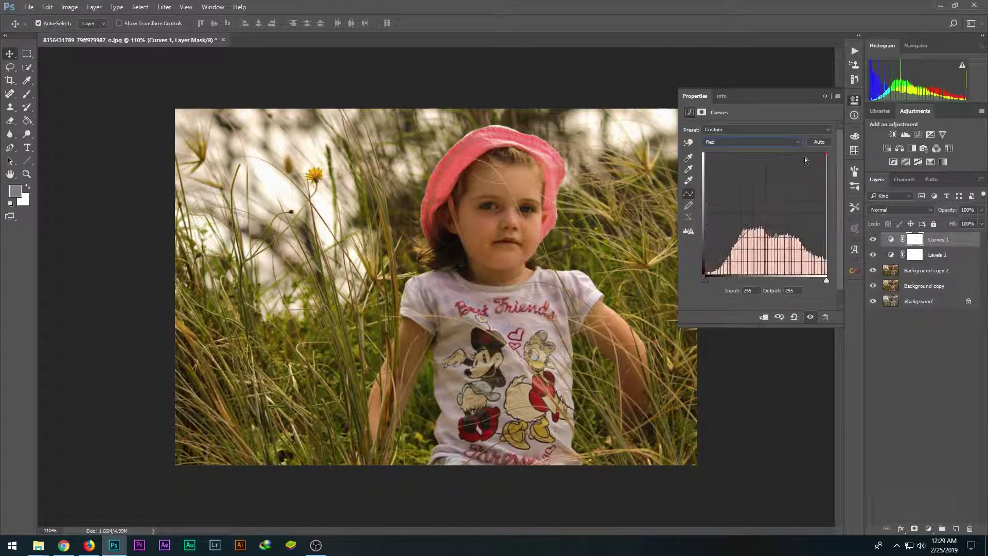
left_click_drag(822, 155, 824, 155)
left_click(804, 173)
- Lower the green curve toward magenta and the blue curve to warm the tones
left_click(770, 141)
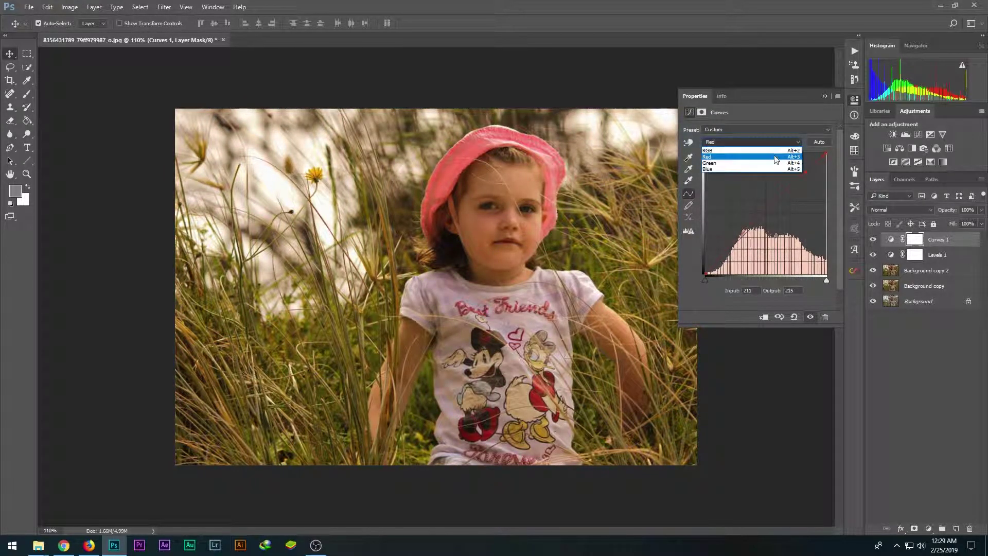
left_click(772, 154)
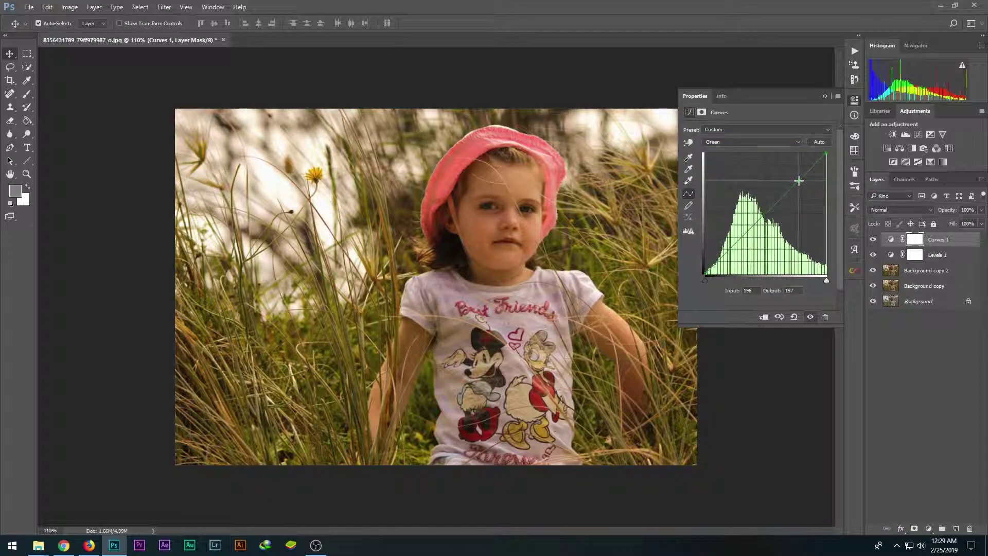
mouse_move(801, 178)
left_mouse_down()
mouse_move(824, 152)
mouse_move(827, 169)
mouse_move(805, 177)
left_mouse_up()
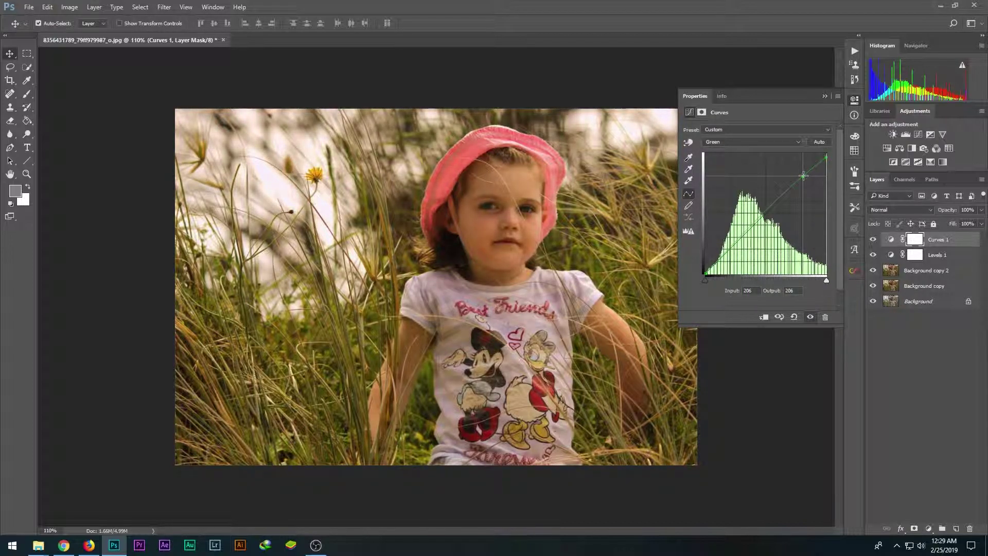
left_click(783, 143)
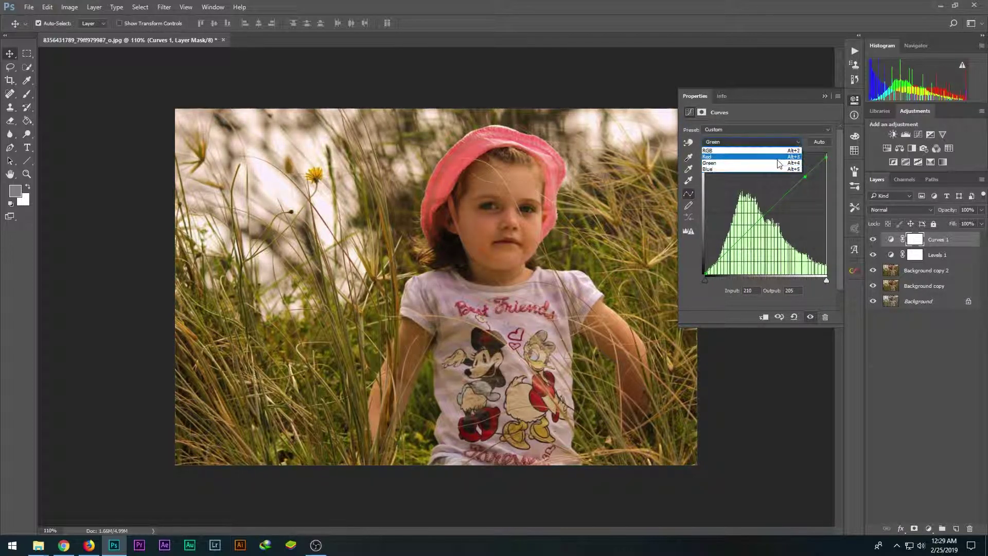
left_click(784, 170)
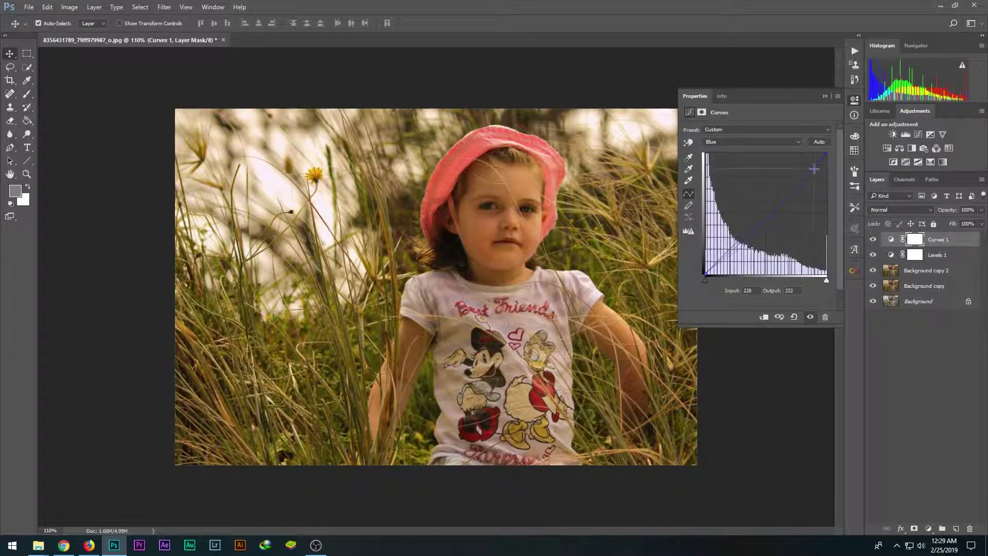
left_click_drag(813, 169, 811, 166)
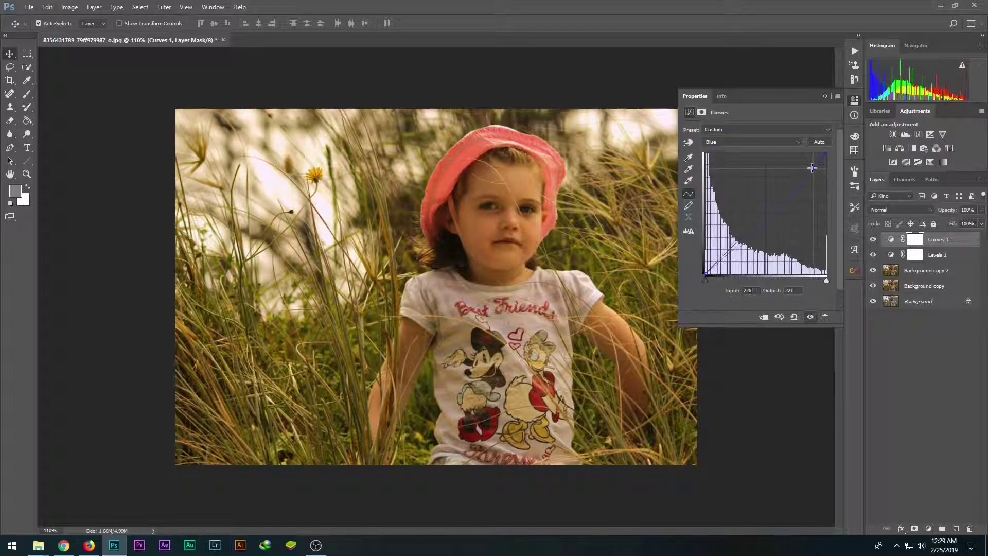
left_click(825, 97)
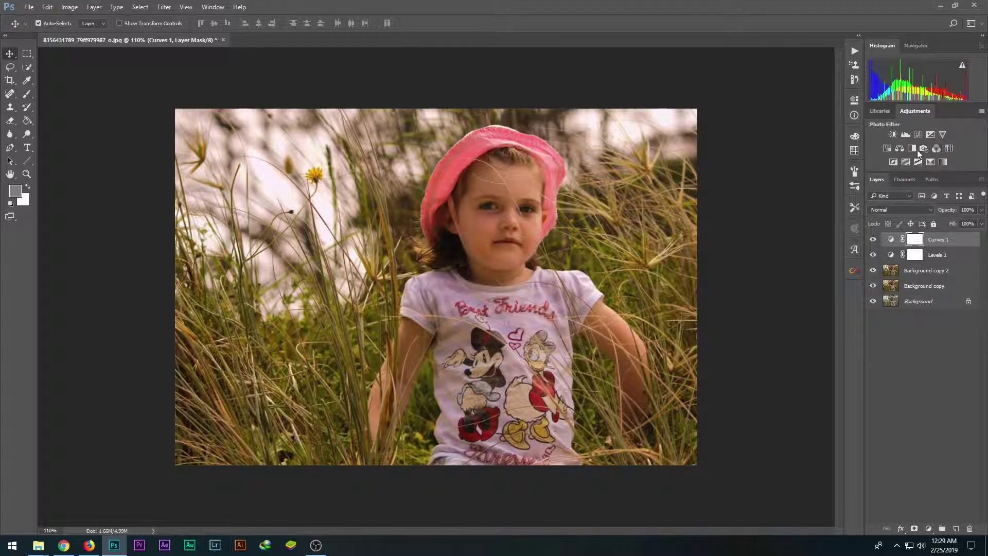
- Add a Hue/Saturation adjustment layer and shift the Reds hue to +13
left_click(887, 148)
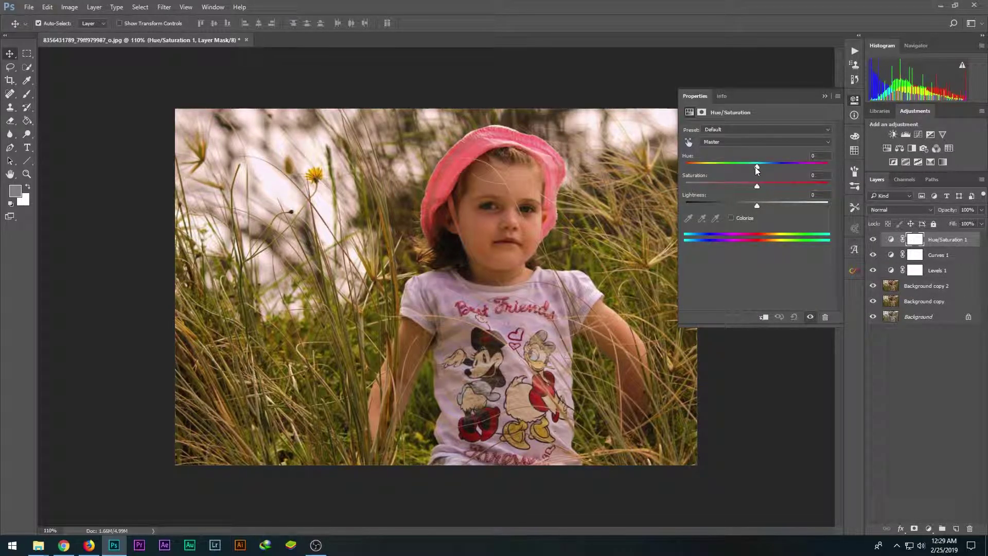
left_click_drag(757, 167, 755, 166)
left_click(746, 143)
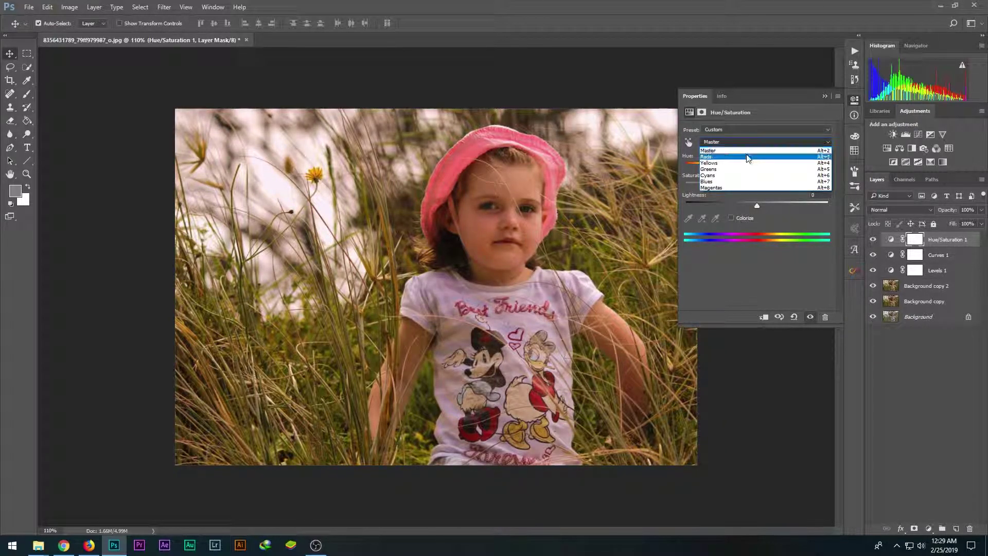
left_click(747, 150)
left_click_drag(756, 167, 764, 167)
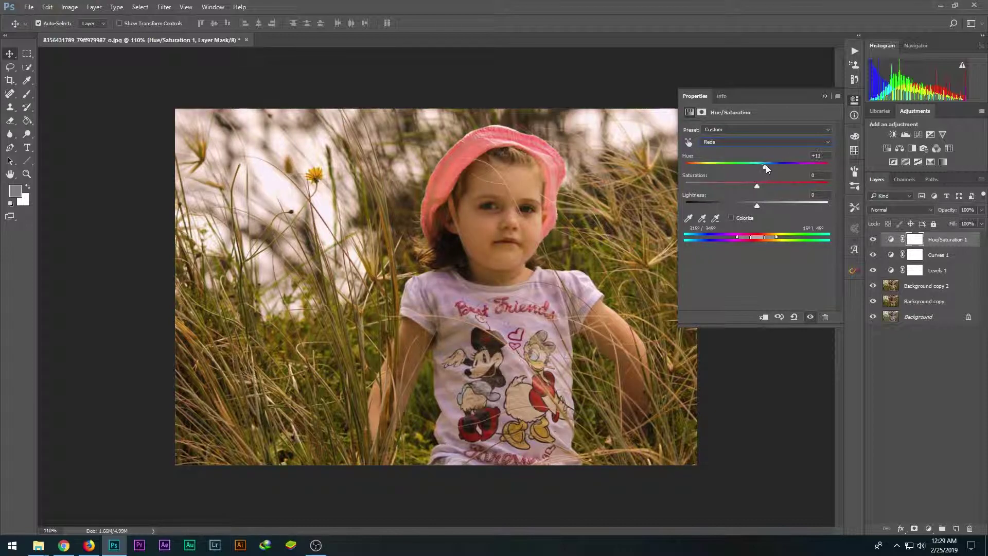
- Shift the Greens hue to -6 and raise the Greens lightness
left_click(753, 142)
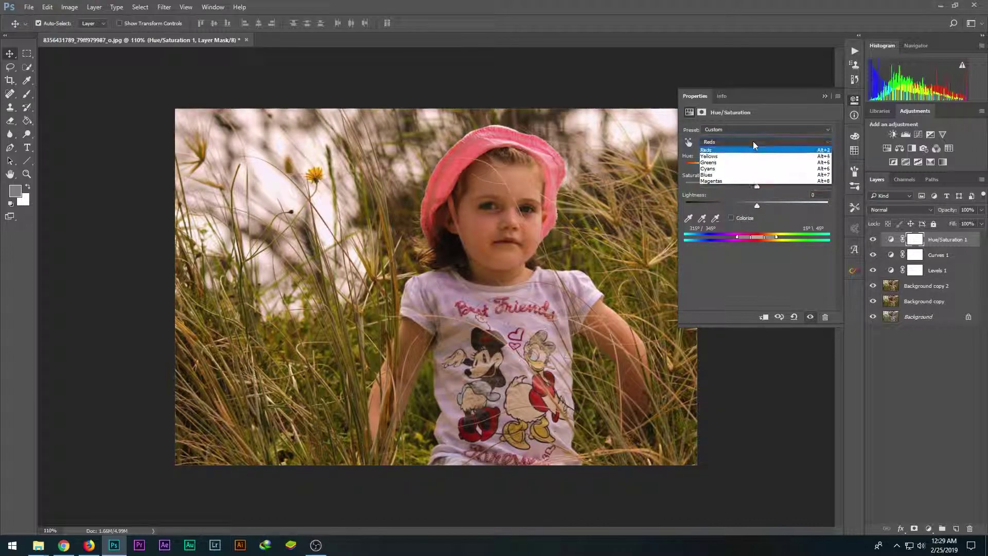
left_click(752, 168)
left_click_drag(754, 167, 753, 167)
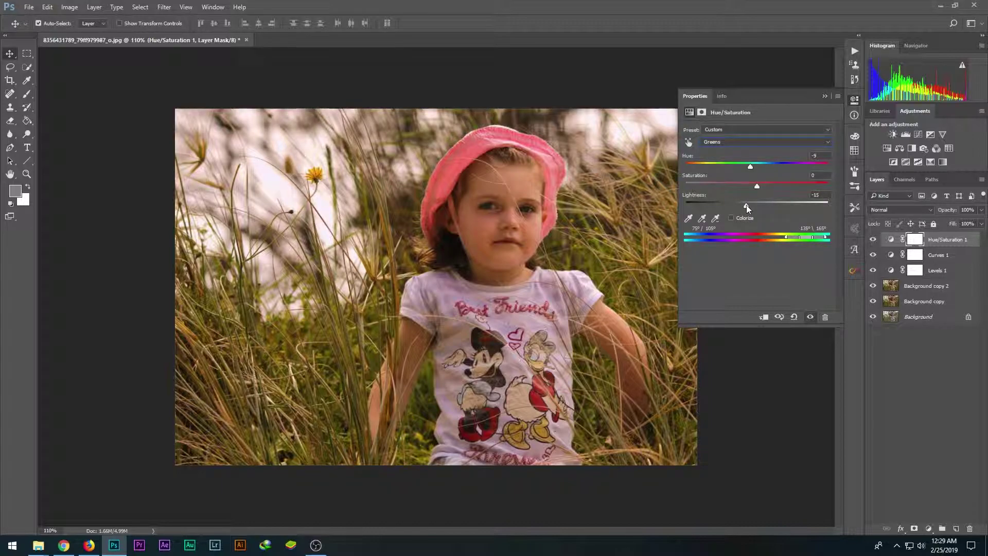
left_click_drag(747, 205, 765, 205)
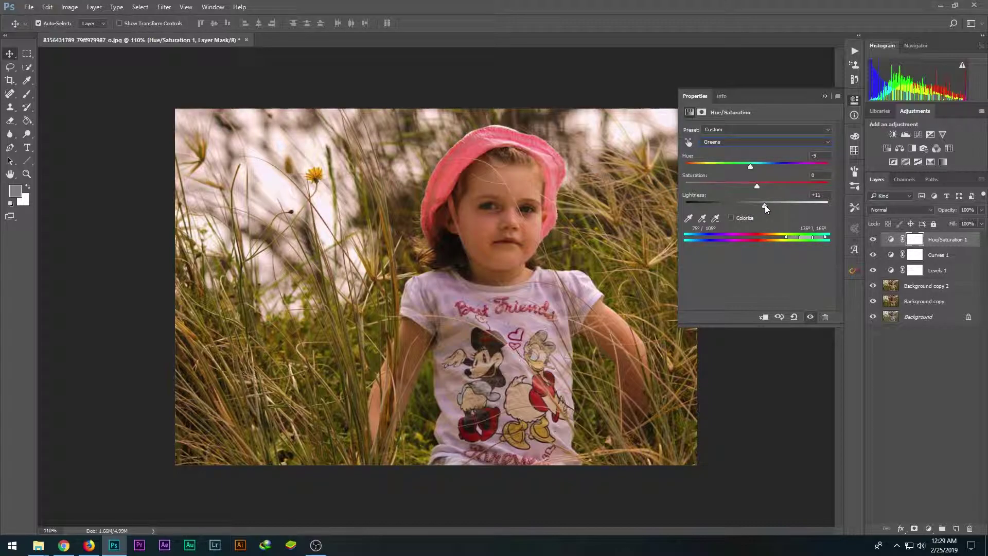
left_click(824, 97)
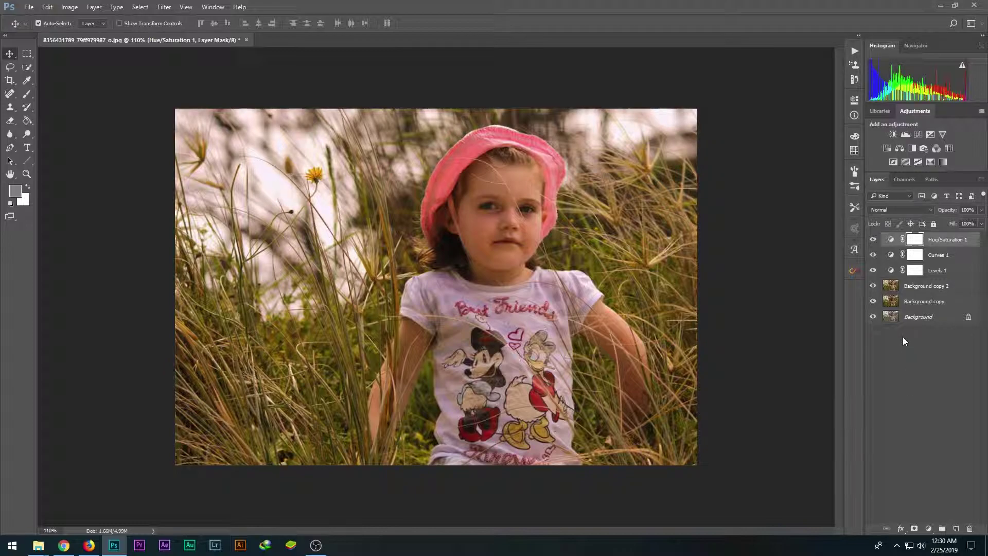
- Stamp visible layers into Layer 1, duplicate it, and start a Save As in JPEG format
key("ctrl+alt+shift+e")
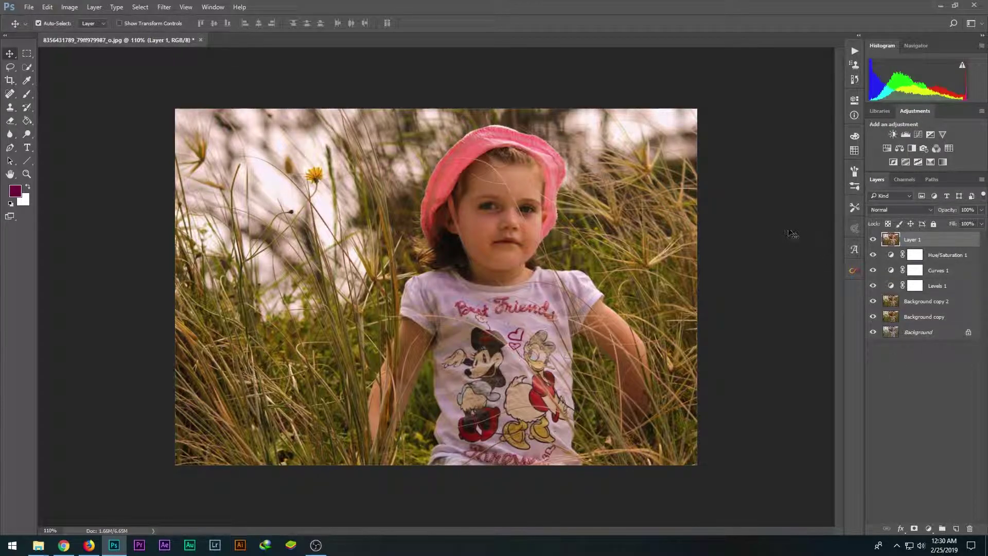
key("ctrl+j")
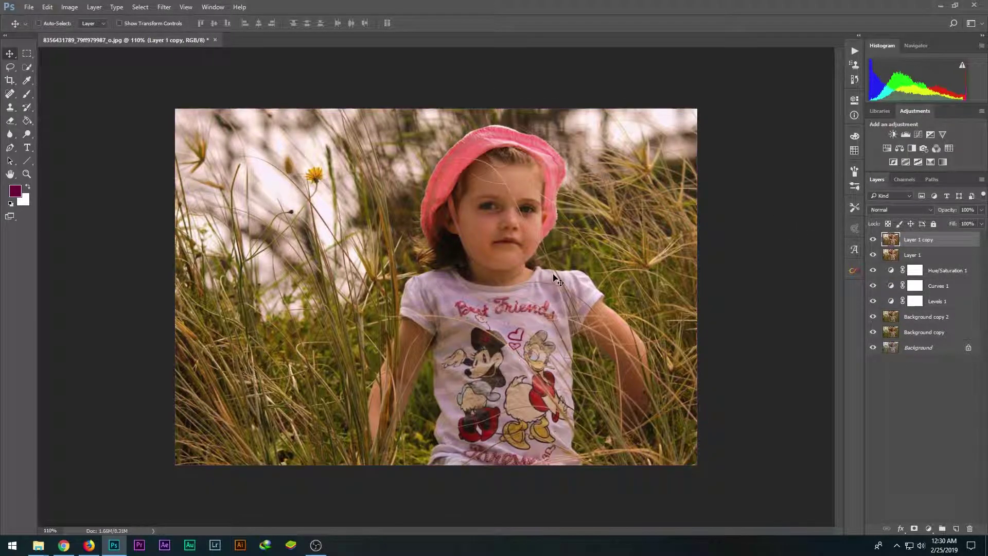
key("ctrl+shift+s")
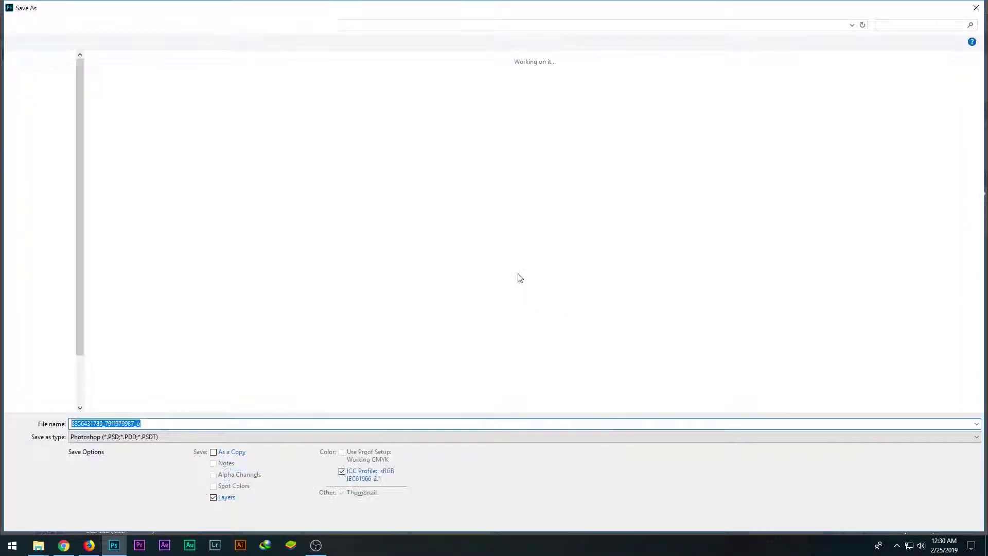
left_click(222, 437)
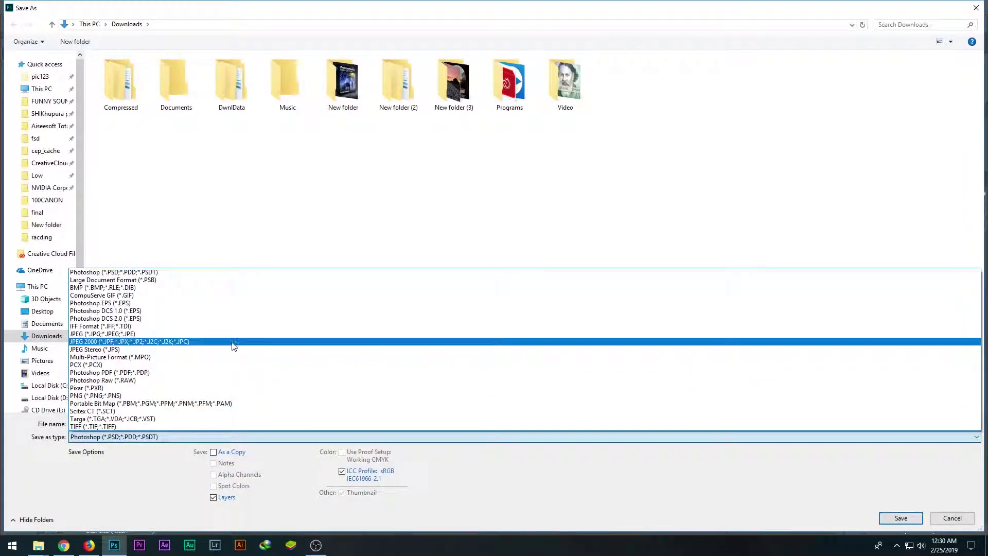
left_click(232, 335)
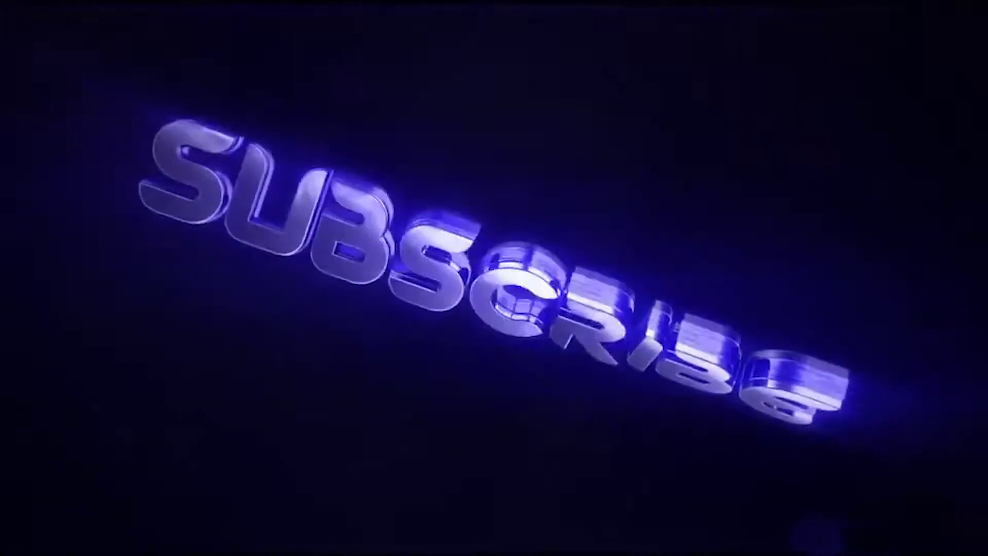